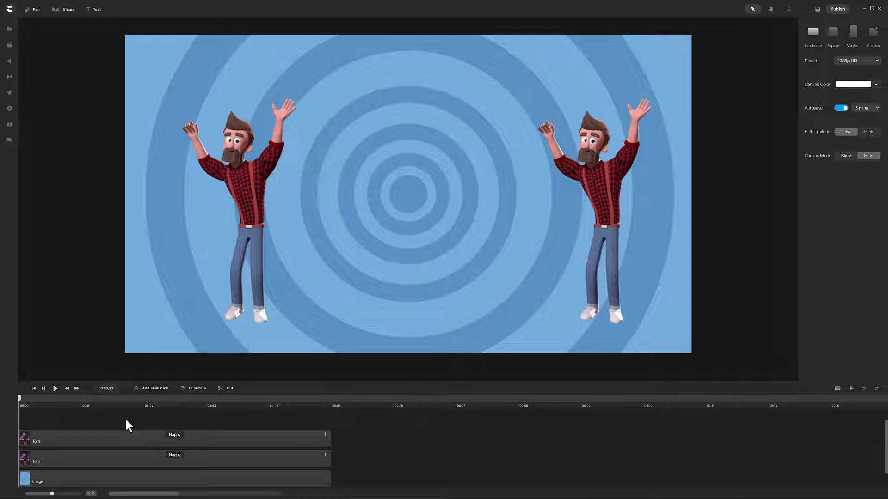
Apply the yellow Color Fill effect to both Tom characters
left_click(10, 93)
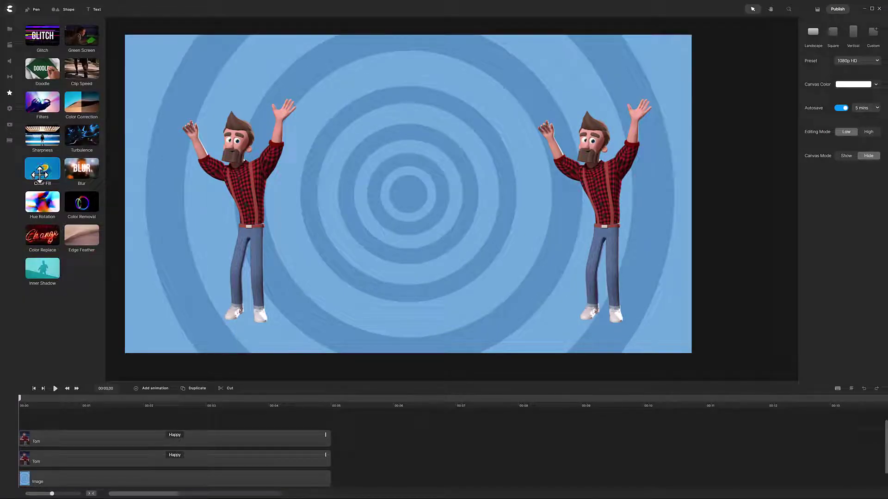
left_click_drag(40, 174, 244, 204)
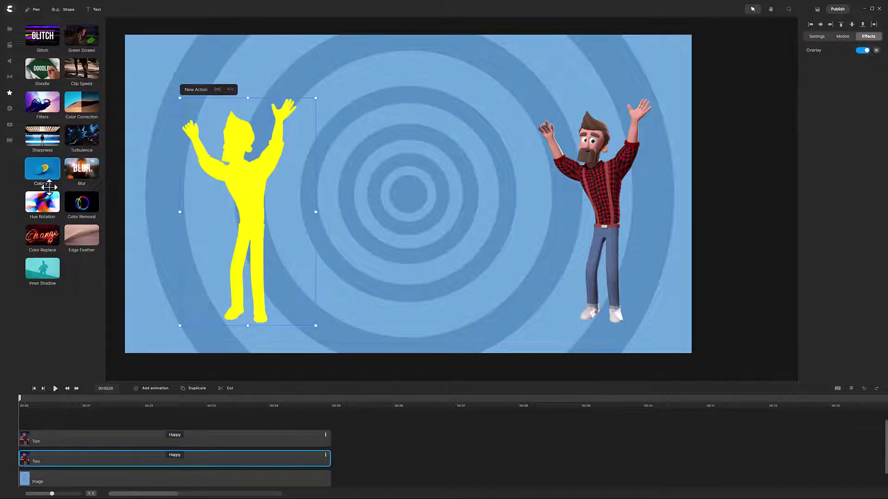
left_click_drag(49, 187, 90, 437)
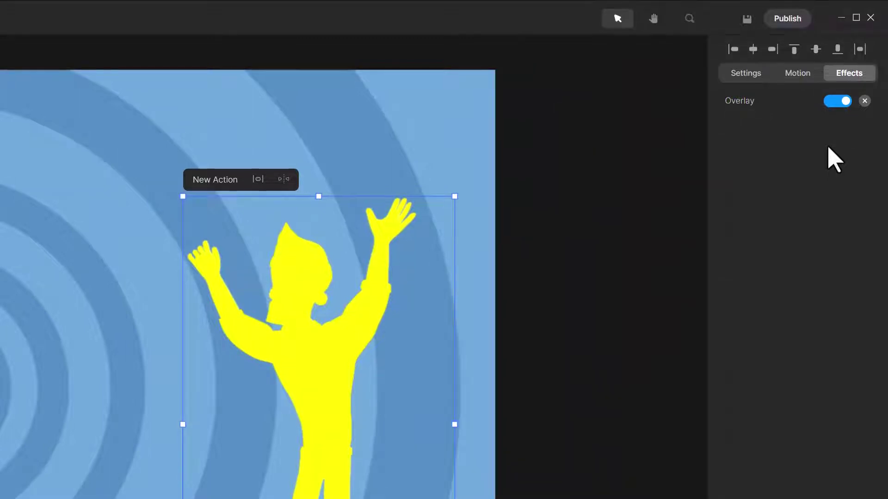
Toggle the Color Fill overlay off and back on to compare
left_click(838, 120)
left_click(835, 105)
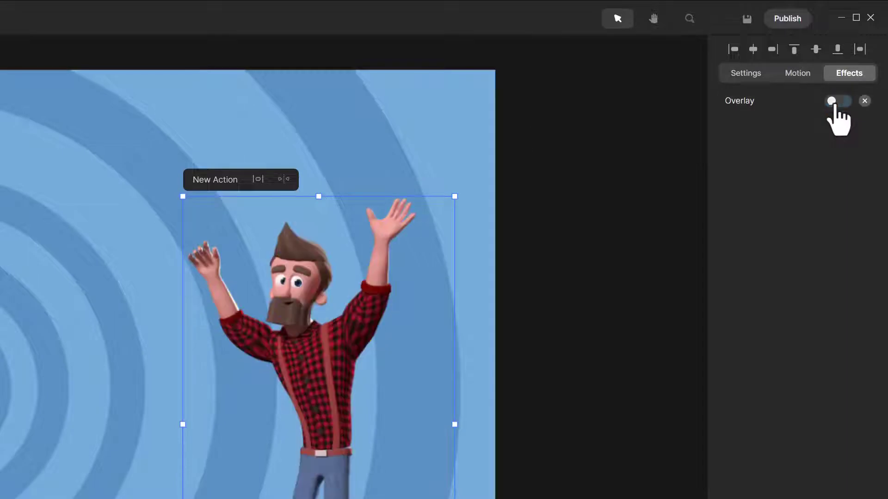
left_click(834, 106)
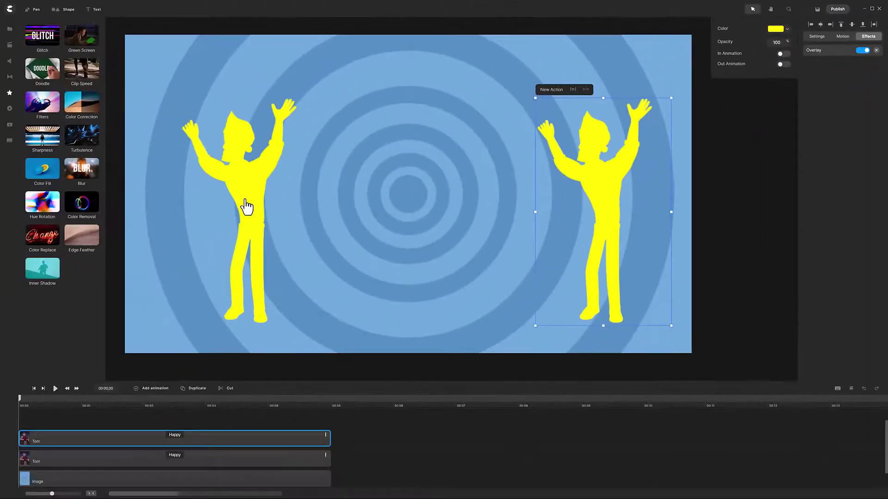
Change the left Tom's fill colour to the background blue sampled from the canvas
left_click(247, 207)
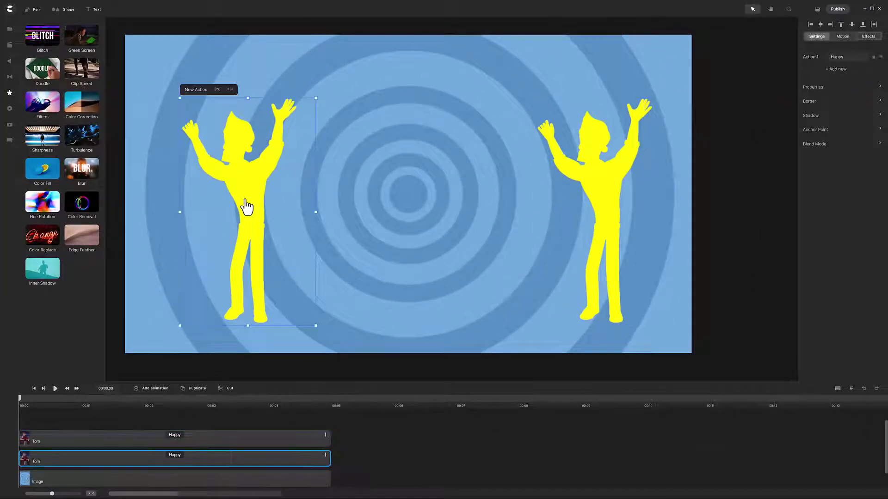
left_click(868, 39)
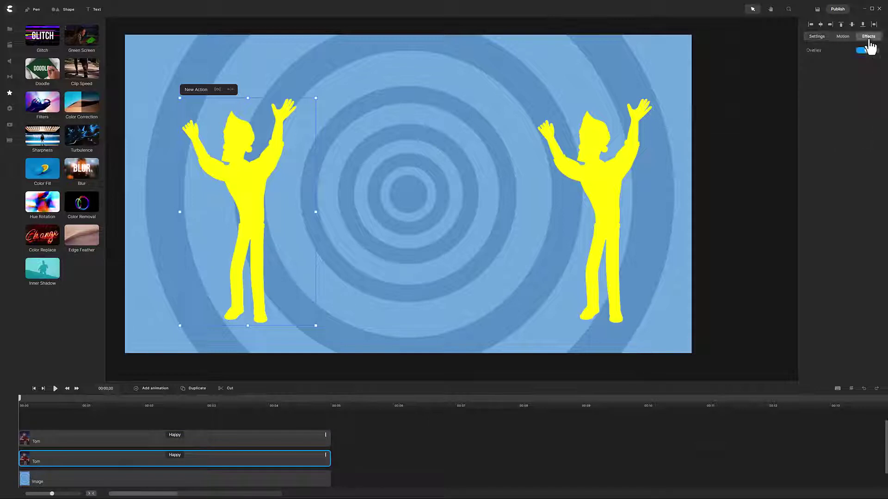
left_click(813, 55)
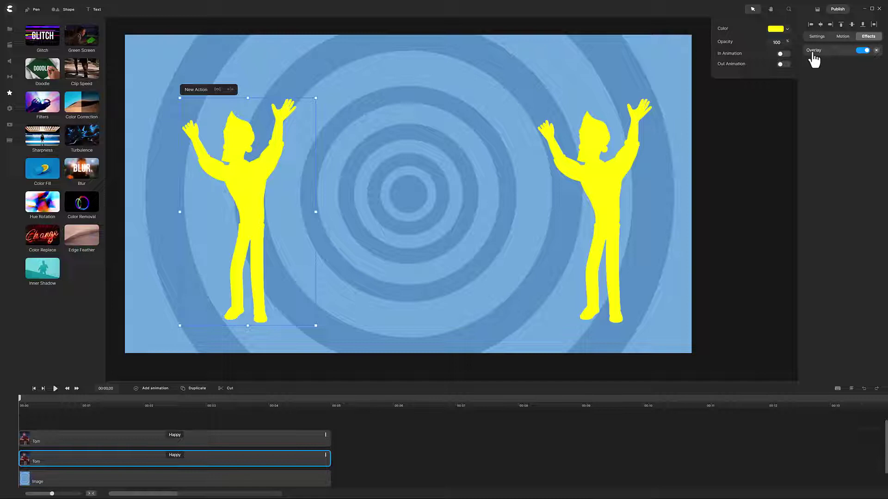
left_click(775, 29)
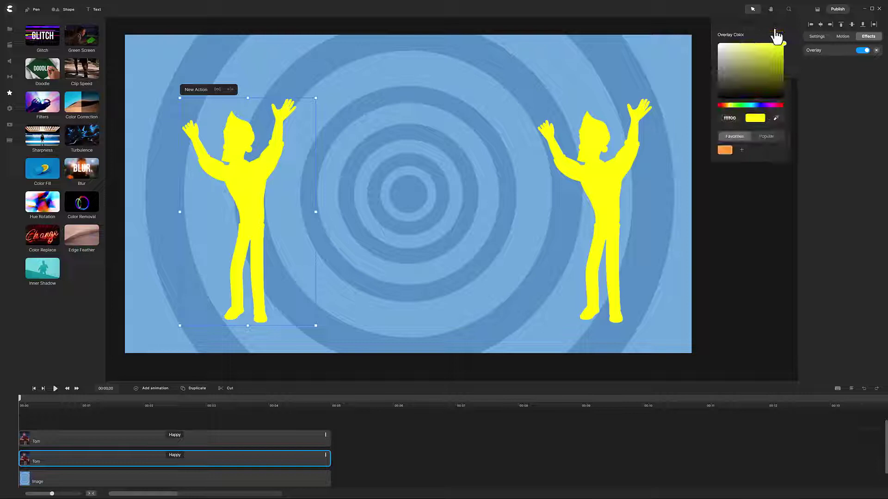
left_click(777, 120)
left_click(412, 195)
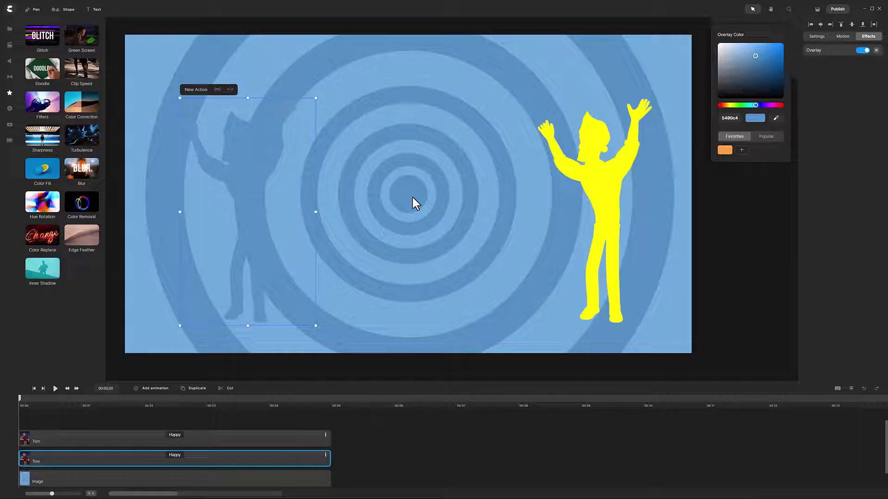
left_click(759, 20)
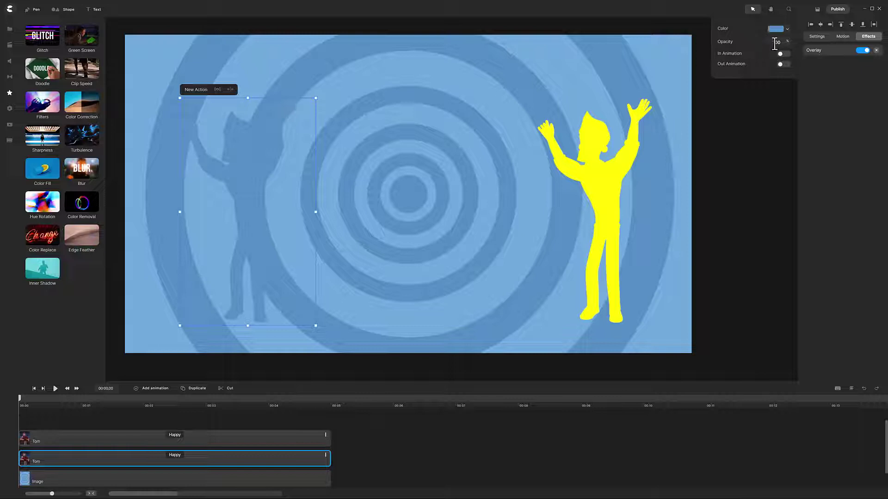
Set the left Tom's fill opacity to 66
left_click_drag(774, 44, 782, 46)
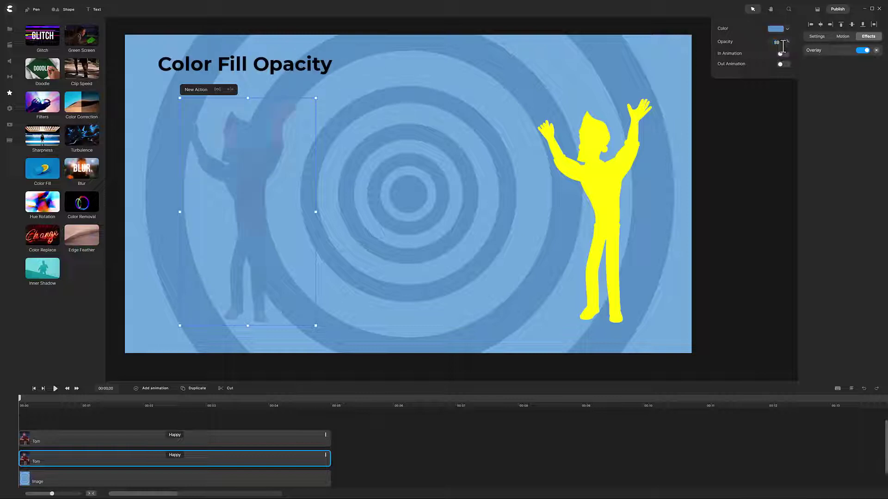
type("25")
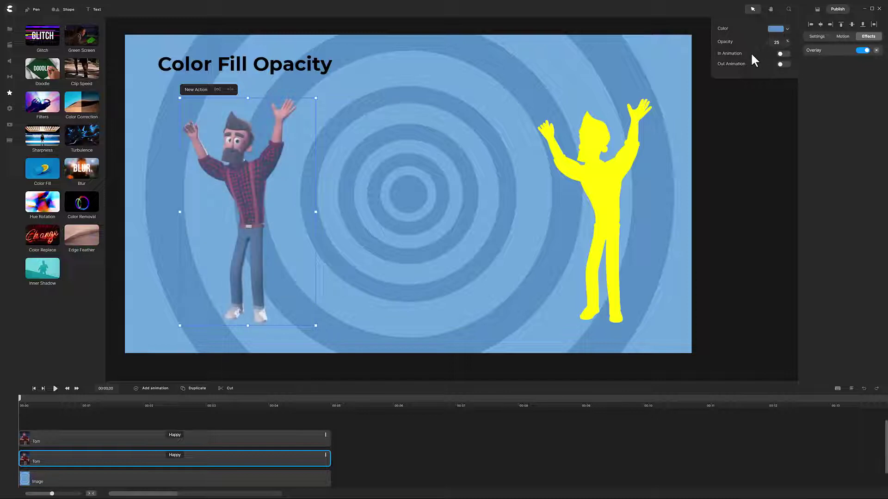
key("BackSpace")
key("BackSpace")
type("50")
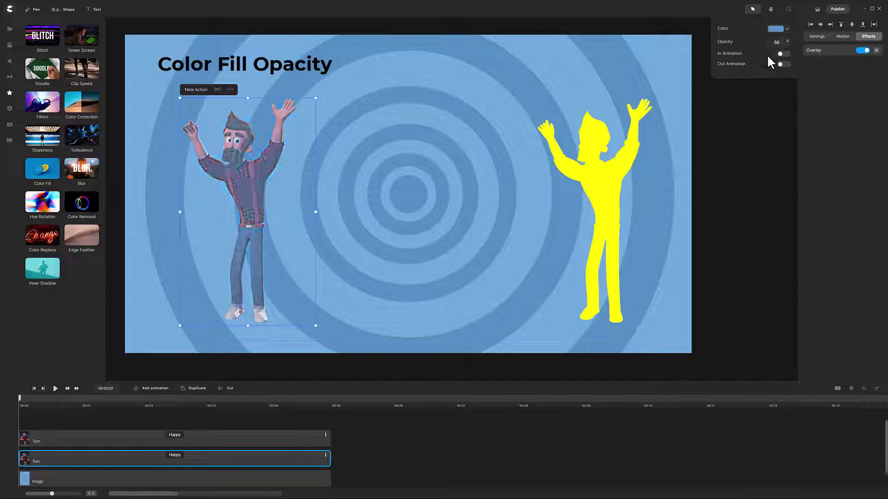
key("BackSpace")
key("BackSpace")
type("66")
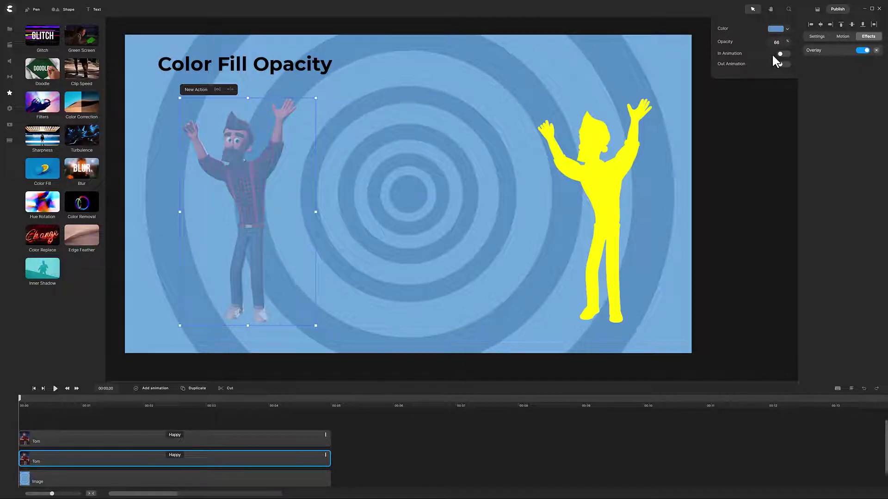
Lower the right Tom's opacity to 35 in Properties
left_click(604, 200)
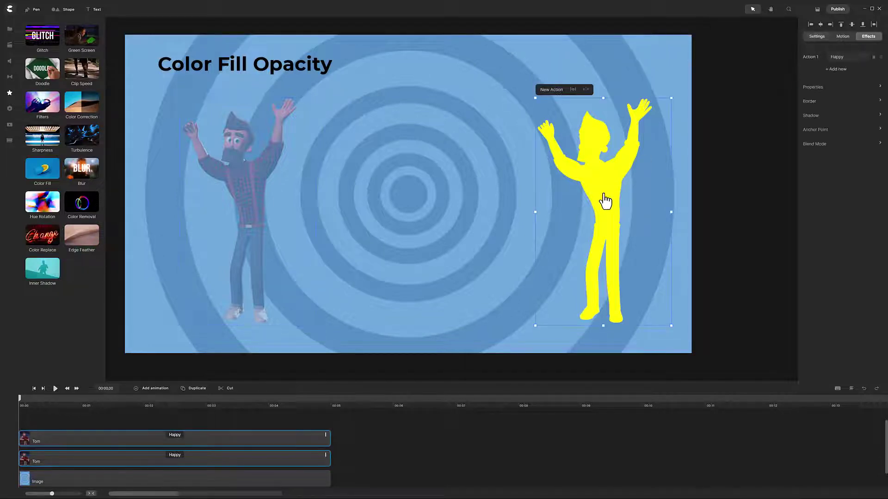
left_click(813, 87)
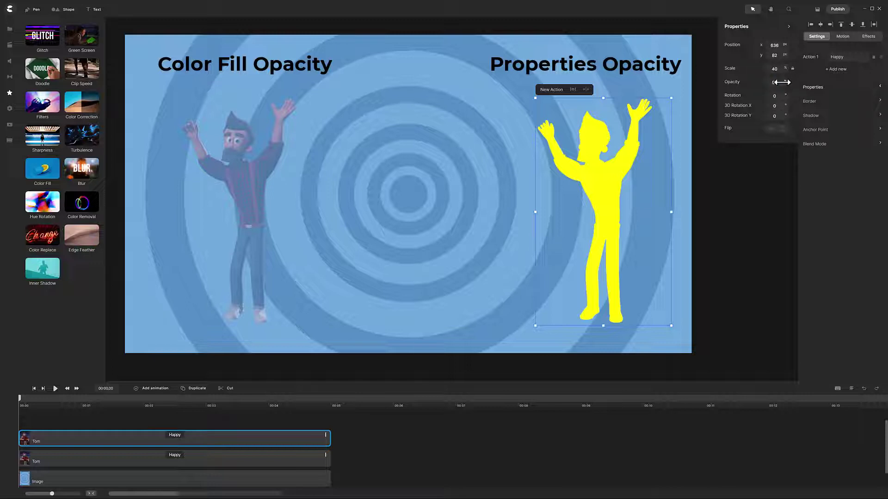
mouse_move(781, 82)
left_mouse_down()
mouse_move(751, 83)
mouse_move(764, 81)
left_mouse_up()
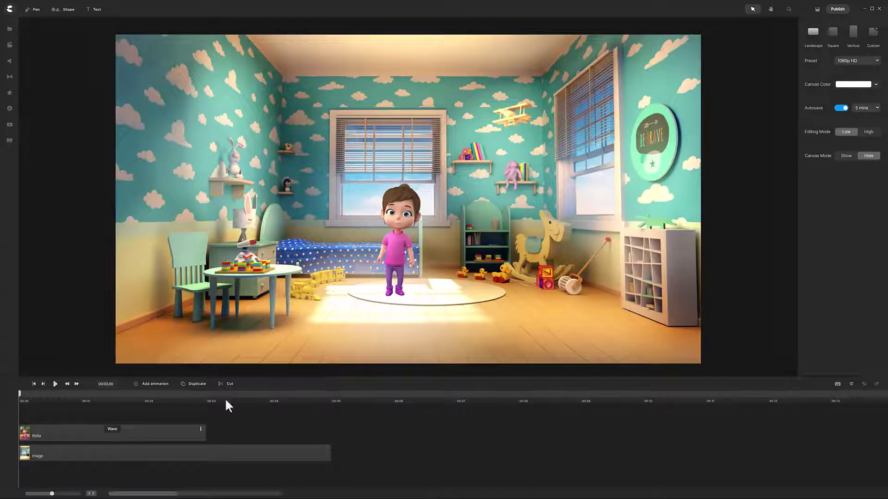
Duplicate the girl's Wave clip
left_click(171, 434)
left_click(196, 384)
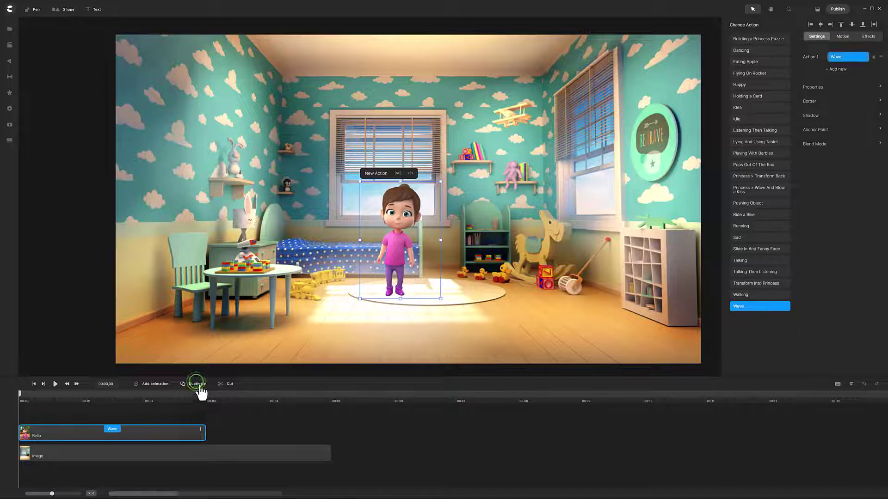
right_click(168, 434)
left_click(174, 407)
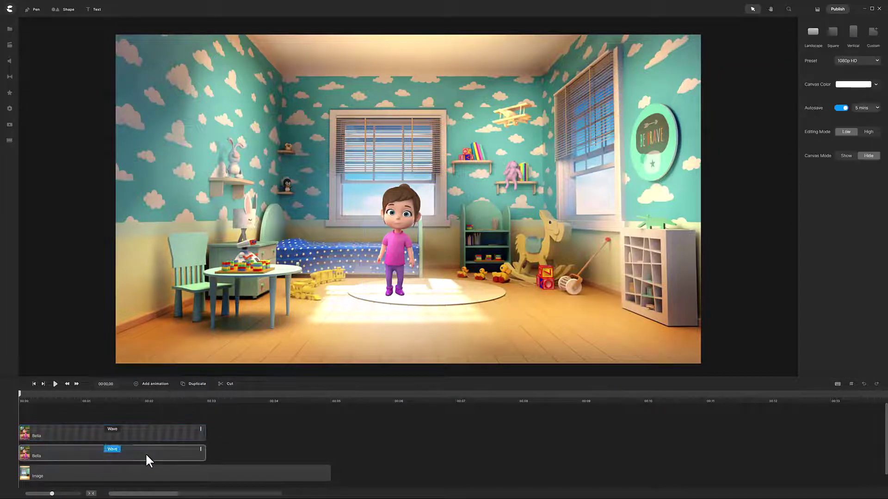
Apply a black Color Fill to the duplicate girl
left_click(11, 95)
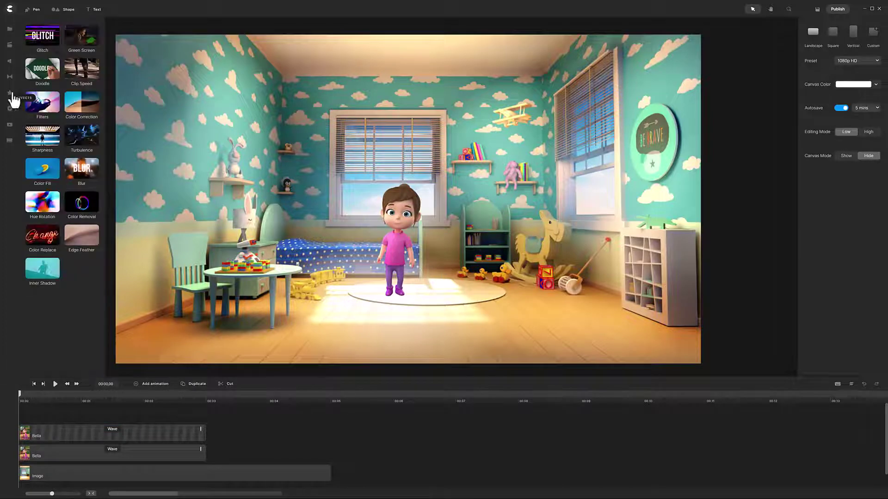
left_click_drag(43, 168, 86, 451)
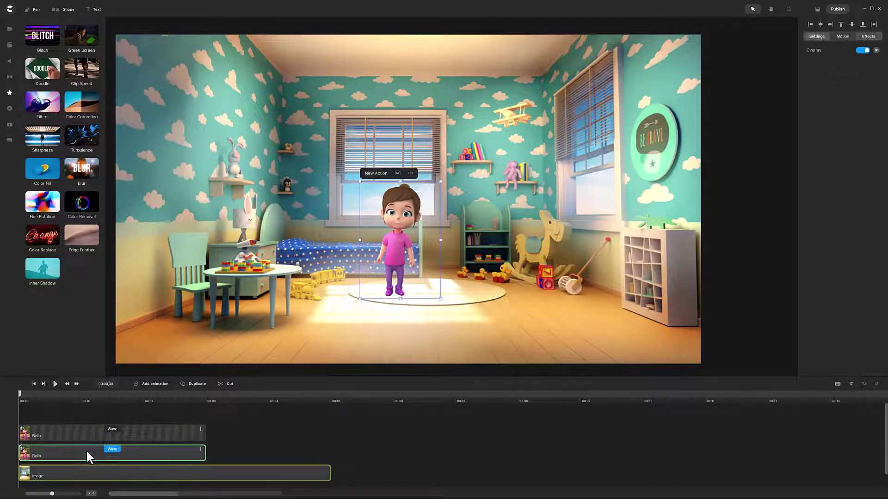
left_click(814, 51)
left_click(779, 31)
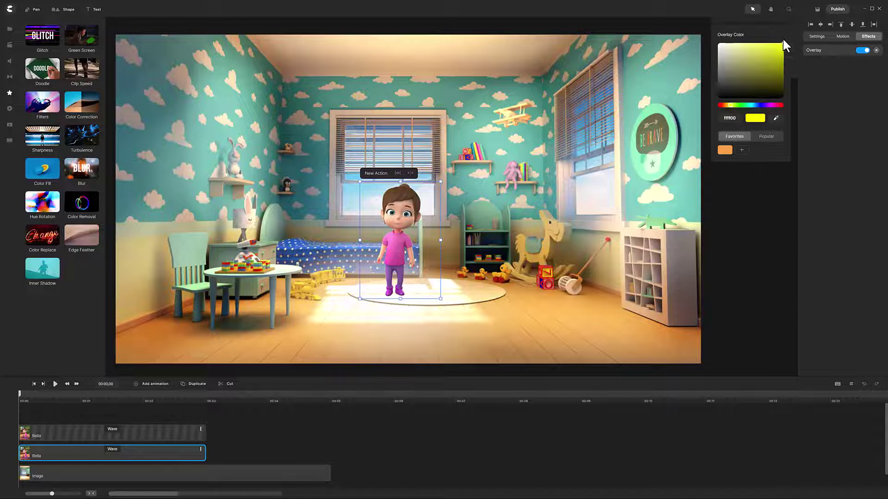
left_click(816, 37)
Rotate the black copy 180°, move it under the girl, and set opacity to 40
left_click(812, 88)
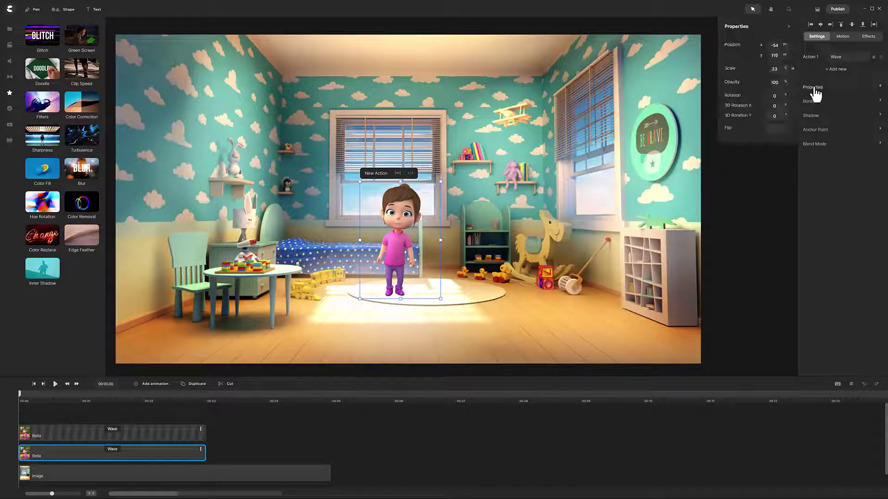
double_click(772, 97)
type("18")
key("Return")
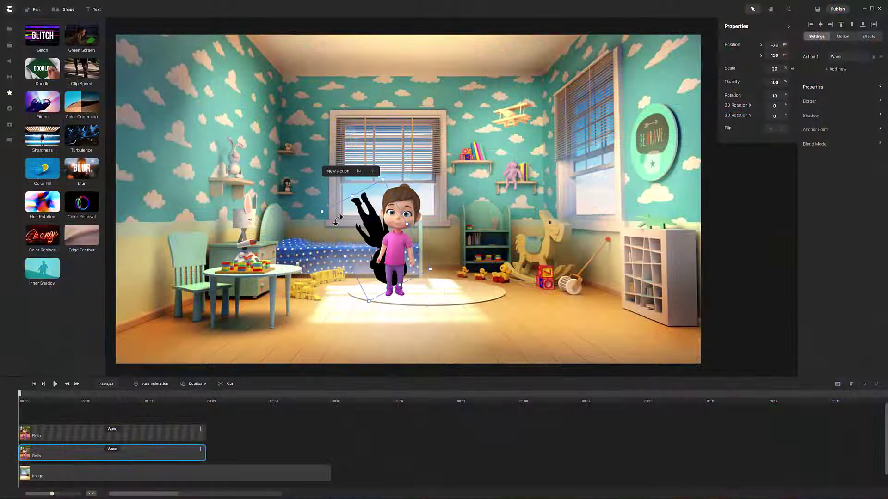
left_click_drag(372, 222, 388, 335)
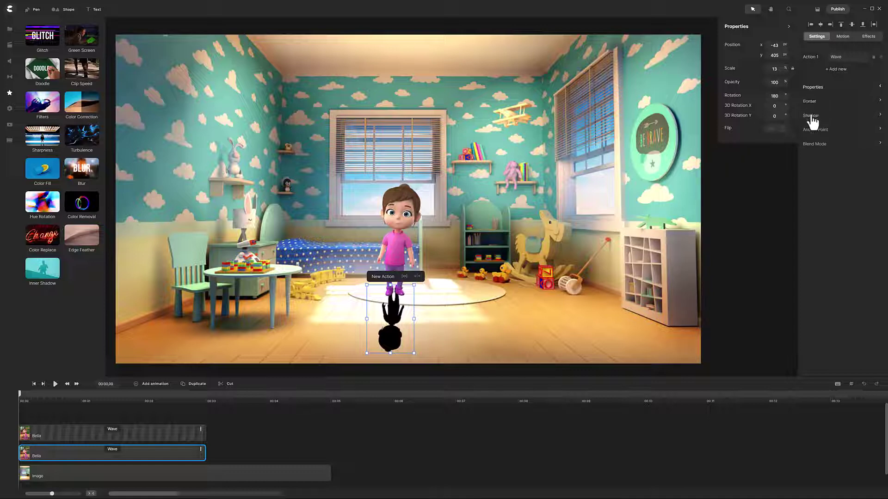
left_click_drag(787, 84, 759, 93)
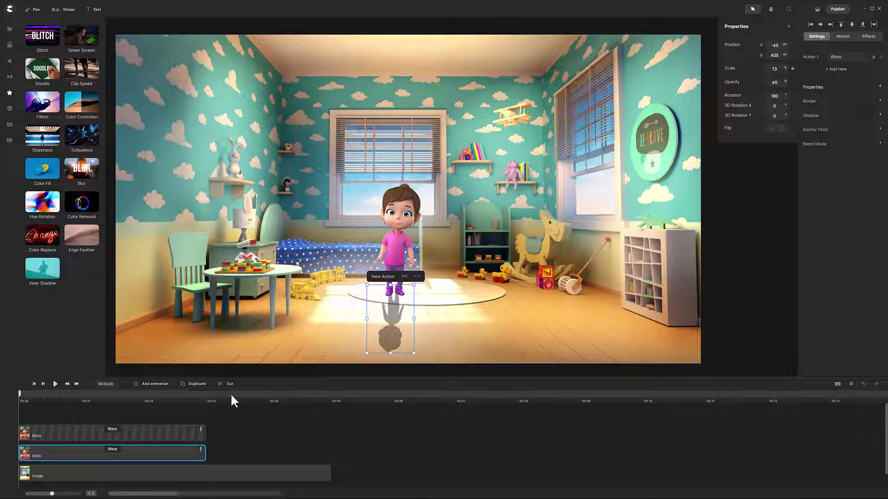
Unlock the girl's track, move her and her reflection onto the bed, and stretch the floor shadow downward
left_click(224, 430)
right_click(189, 433)
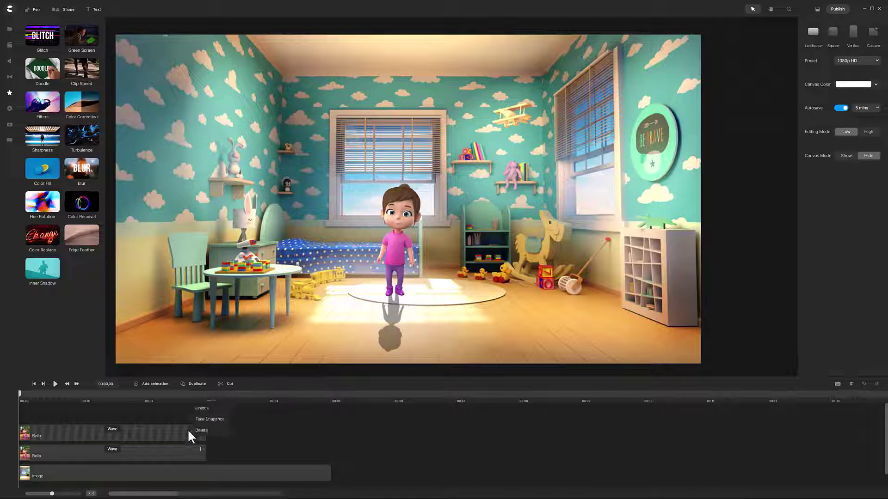
left_click(201, 409)
key("ctrl+a")
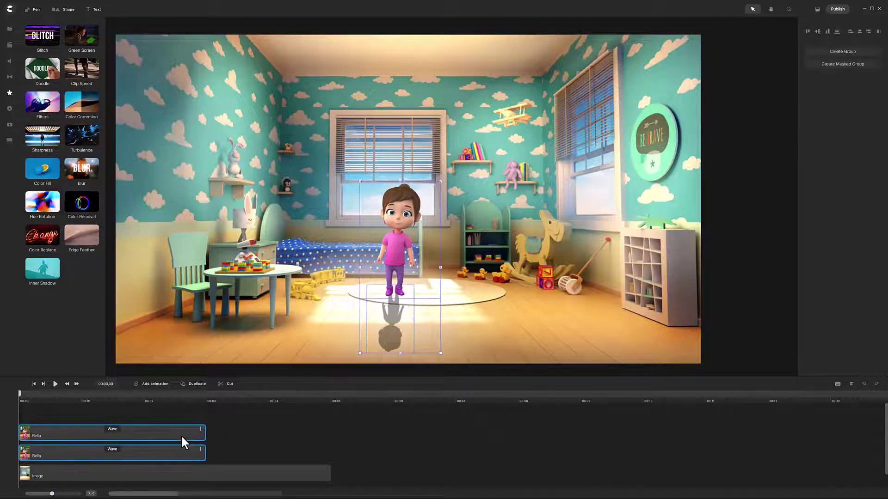
left_click_drag(400, 258, 320, 215)
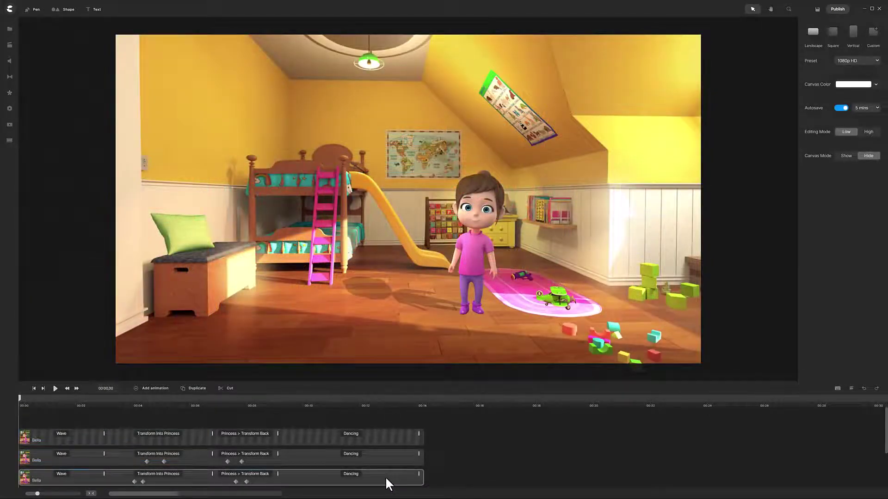
left_click(386, 478)
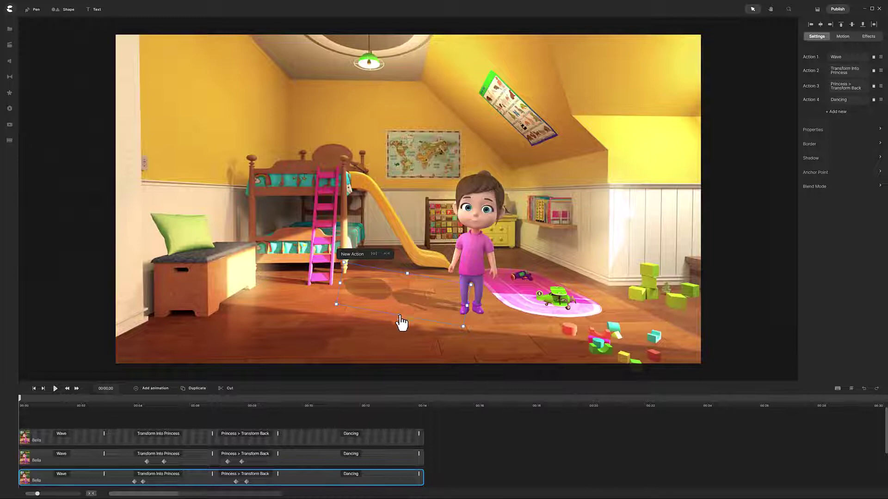
left_click_drag(396, 317, 412, 295)
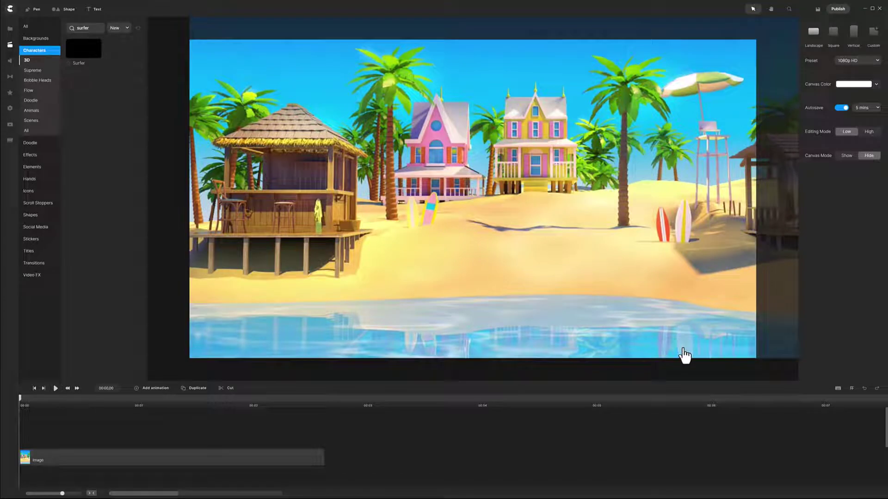
Place the Surfer on the beach, shrink him, and move him beside the right-hand surfboards
left_click_drag(83, 54, 417, 212)
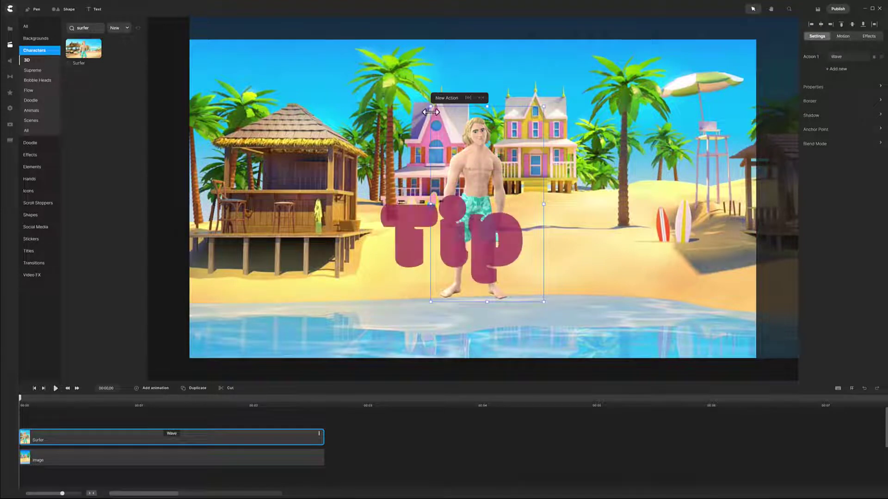
left_click_drag(430, 108, 480, 186)
mouse_move(532, 212)
left_mouse_down()
mouse_move(595, 215)
mouse_move(633, 229)
left_mouse_up()
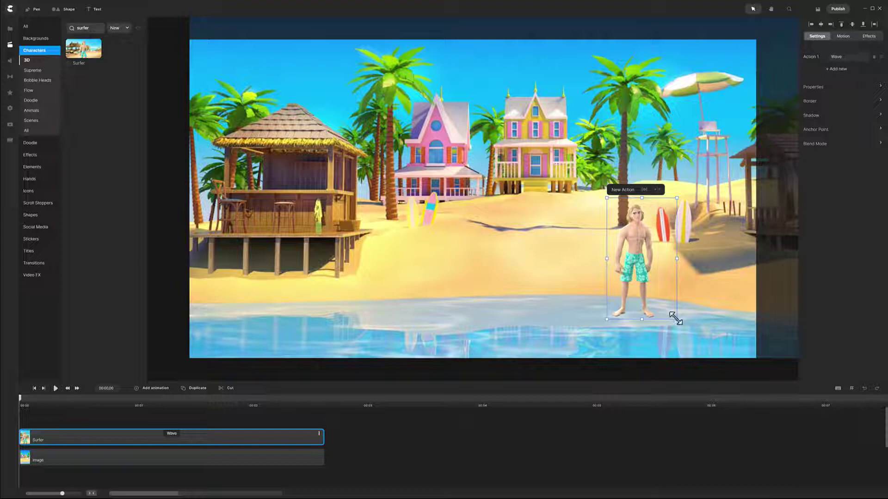
left_click_drag(671, 314, 656, 289)
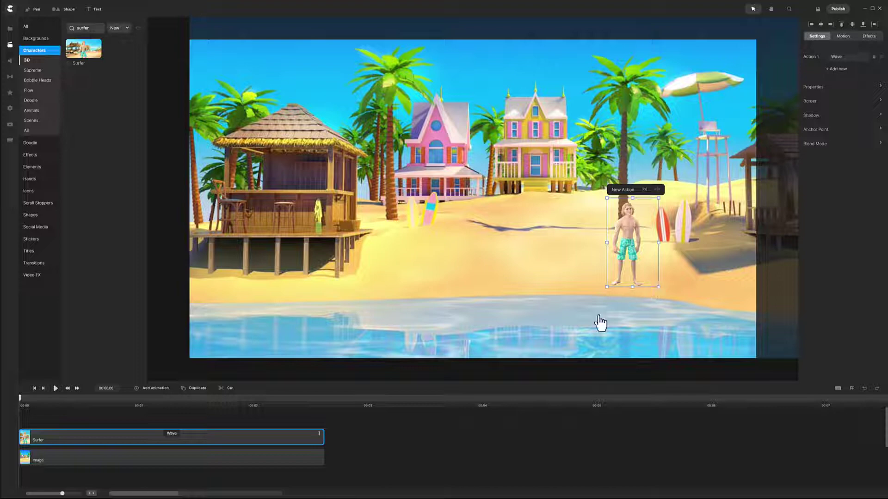
Duplicate the surfer and apply a Color Fill to the copy
left_click(199, 390)
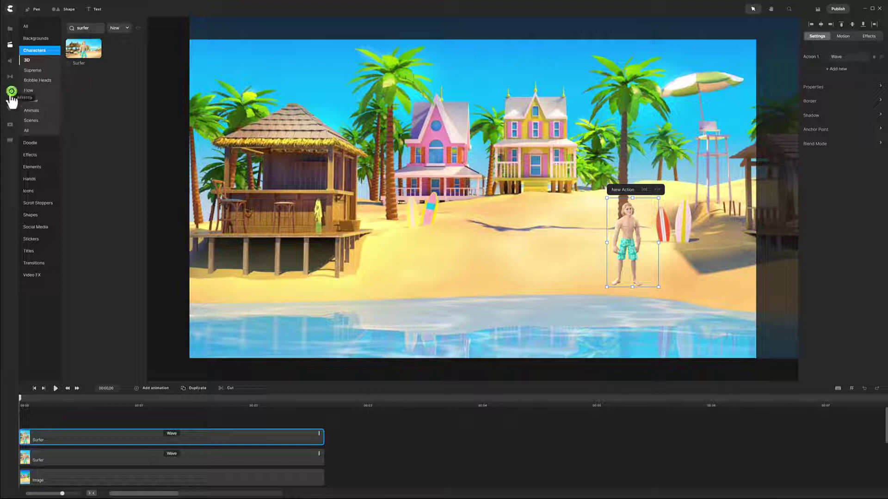
left_click(10, 93)
left_click_drag(46, 176, 118, 437)
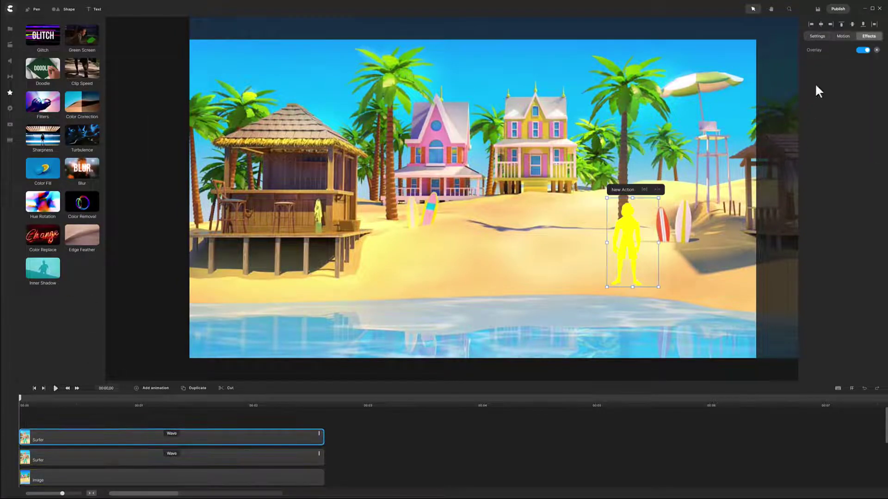
Set the copy's fill to the sampled water blue at 45% opacity
left_click(818, 53)
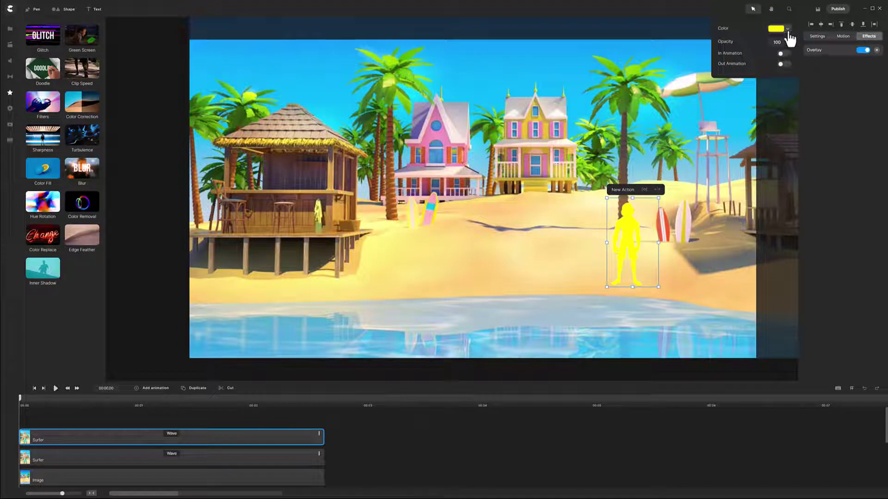
left_click(790, 34)
left_click(776, 118)
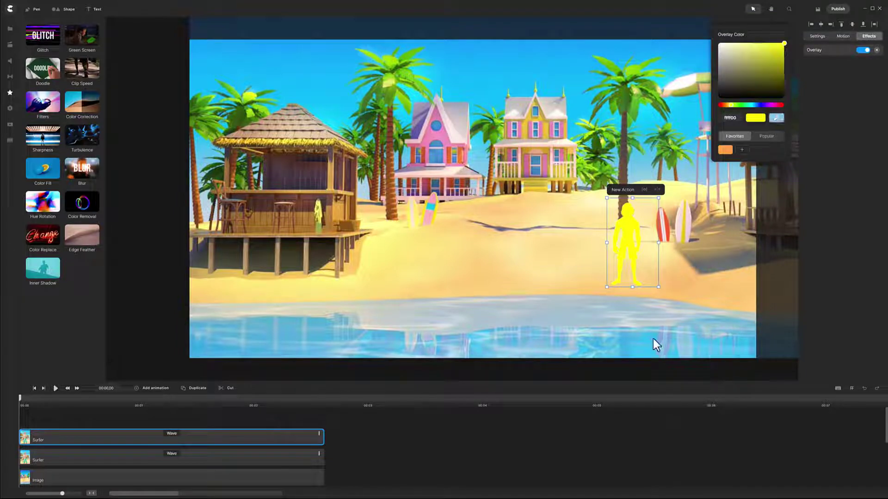
left_click(650, 351)
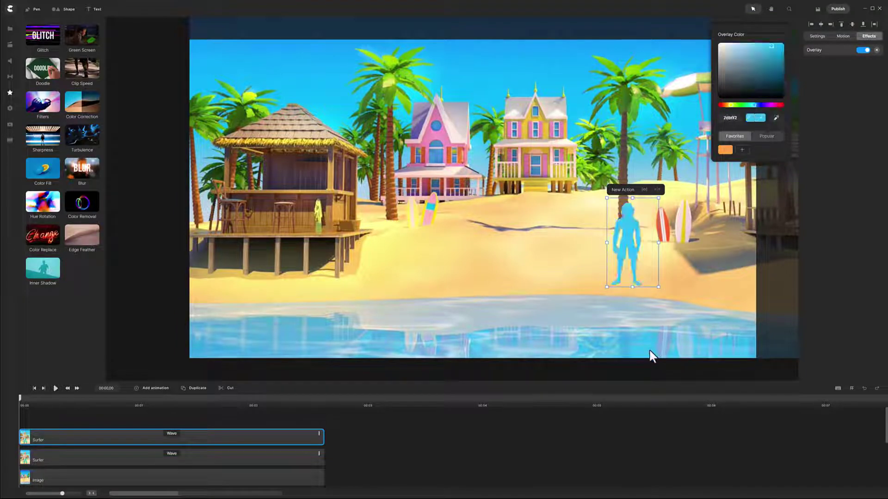
left_click(760, 21)
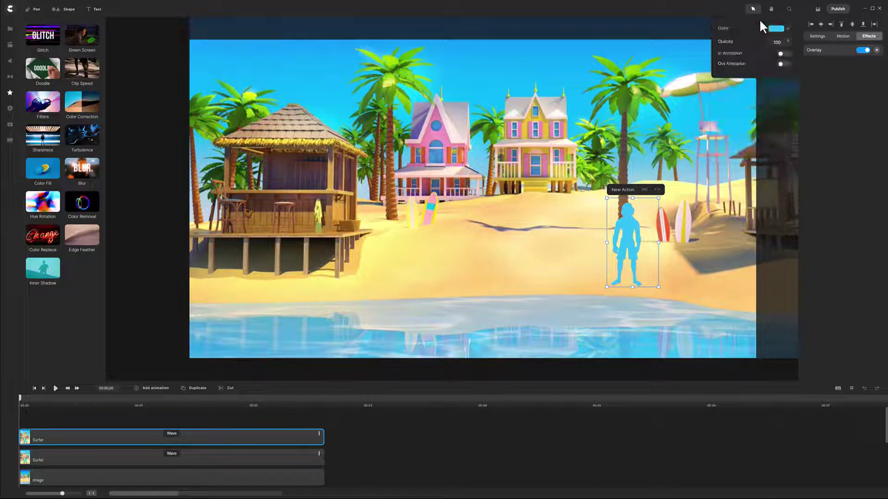
double_click(776, 42)
type("70")
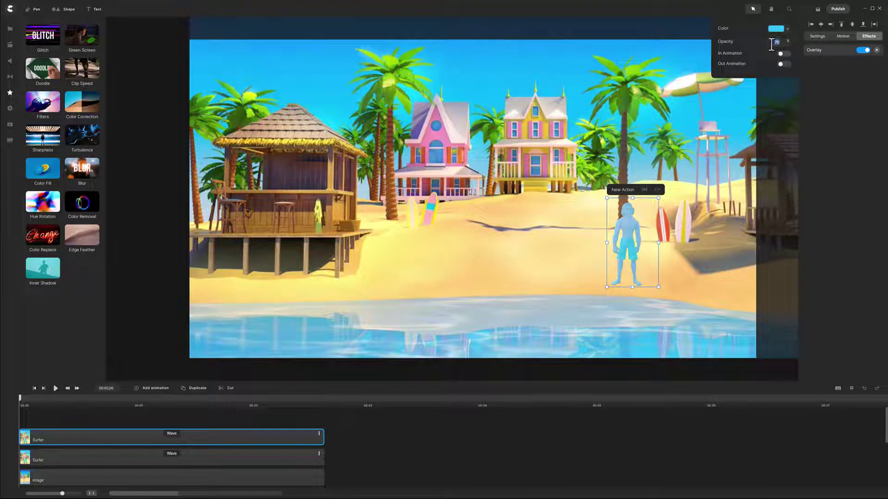
left_click_drag(788, 42, 773, 48)
Flip the surfer copy upside down and line it up in the water beneath him
left_click(819, 39)
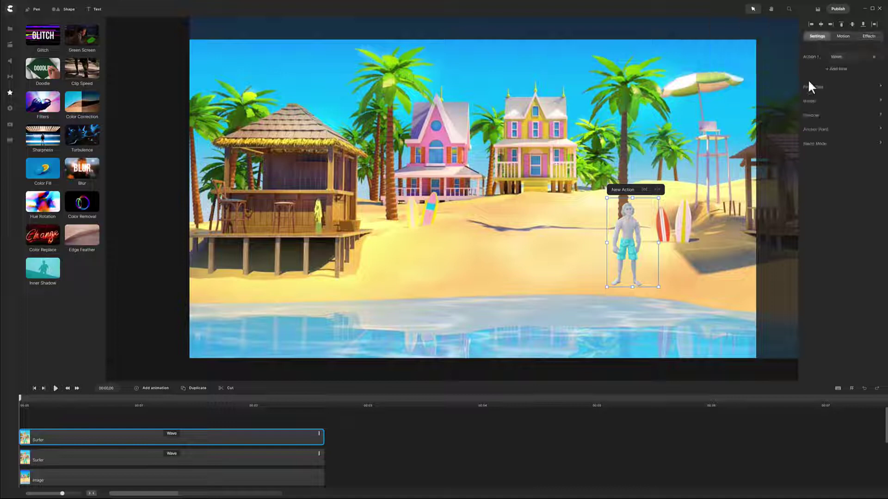
left_click(806, 87)
left_click(784, 131)
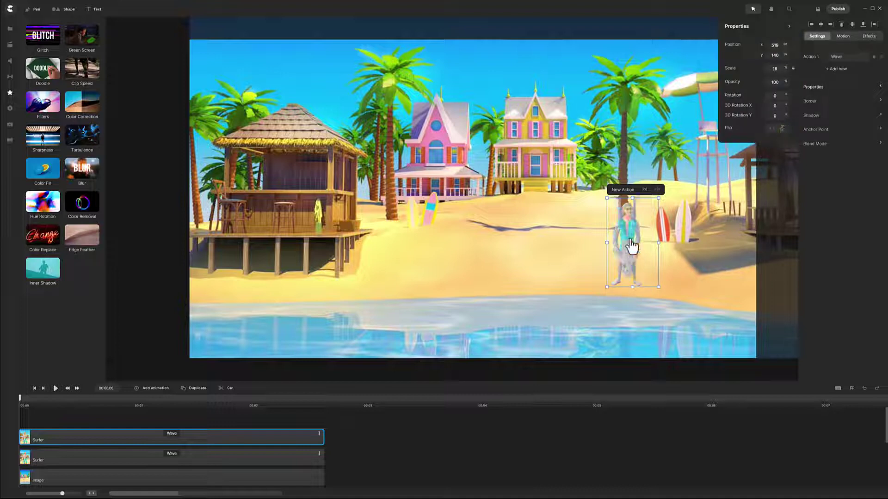
left_click_drag(627, 241, 634, 325)
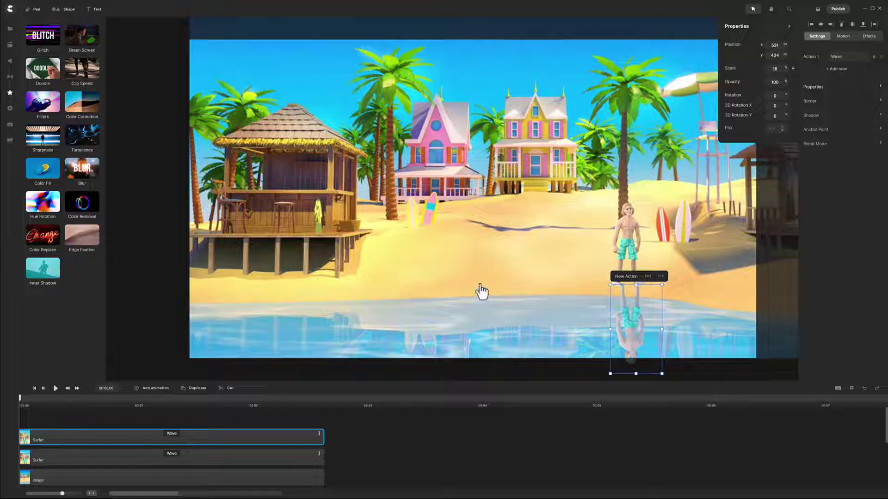
left_click_drag(624, 315, 621, 318)
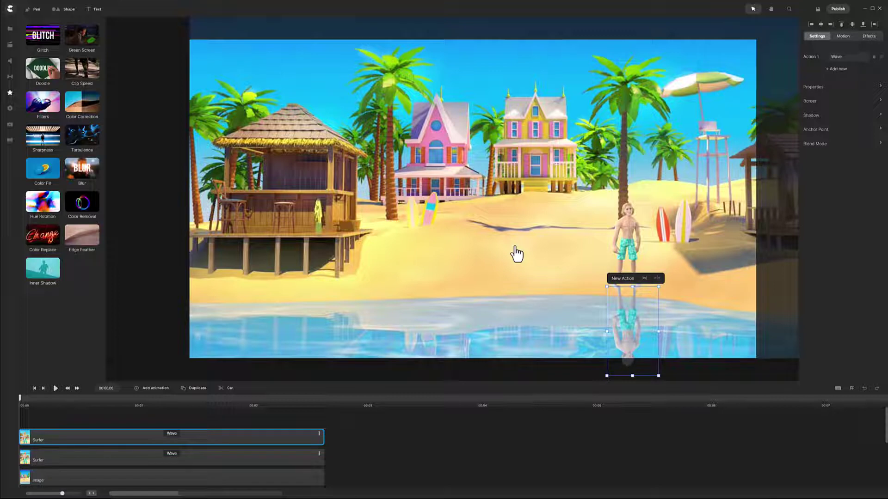
Rename the top surfer copy's track to 'Reflection'
right_click(301, 438)
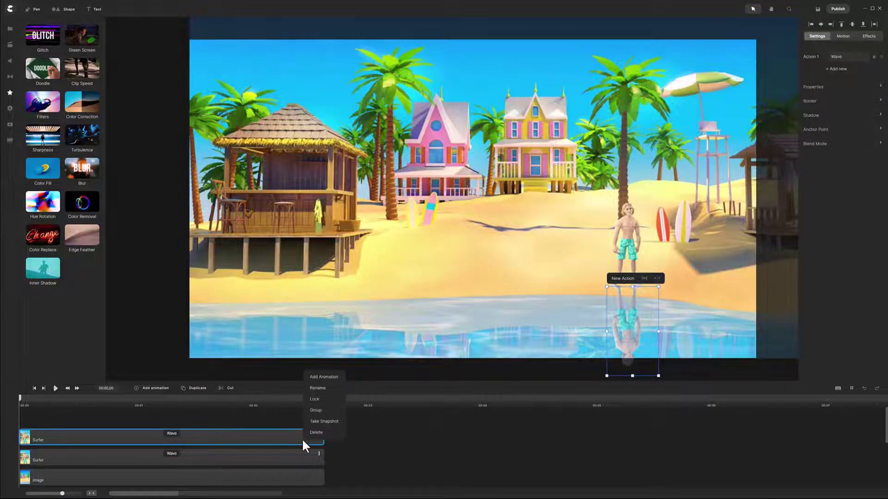
left_click(320, 388)
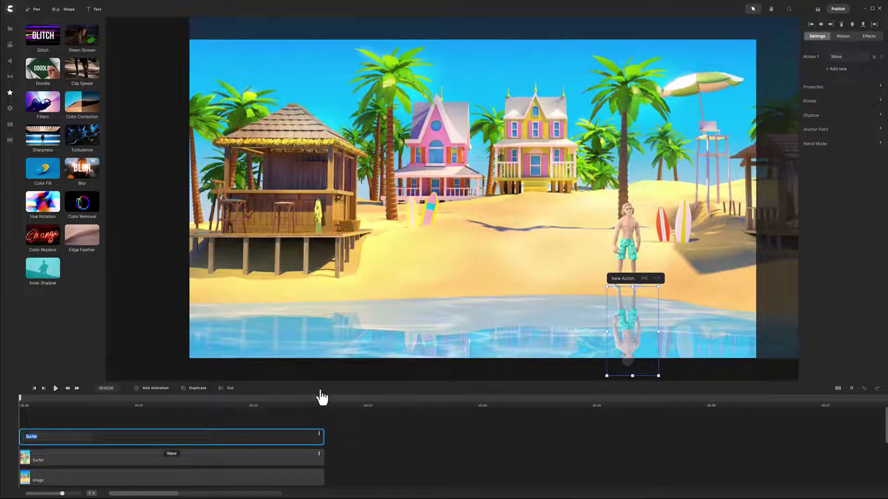
type("Reflection")
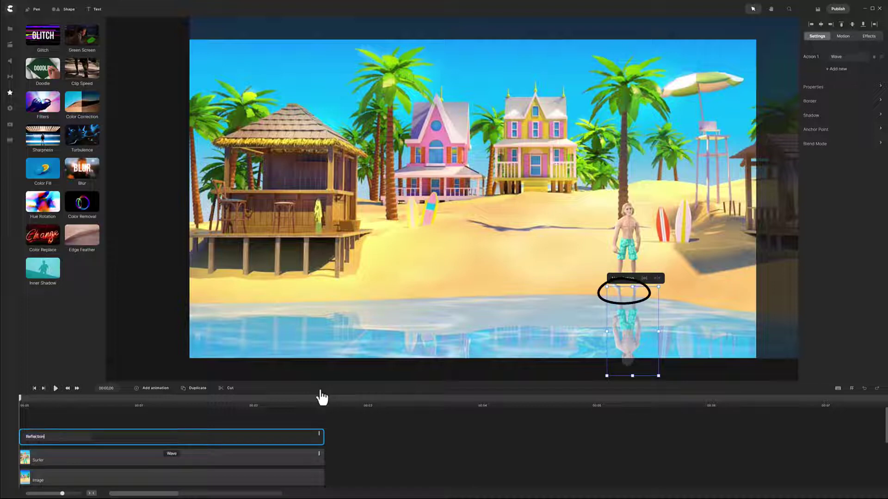
key("Return")
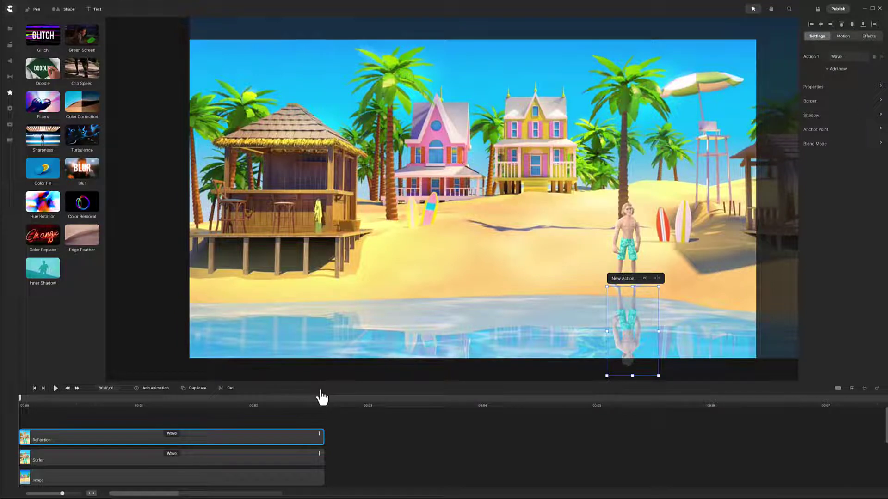
Duplicate the reflection and add a Rounded Rect sized over it
left_click(198, 391)
left_click(67, 10)
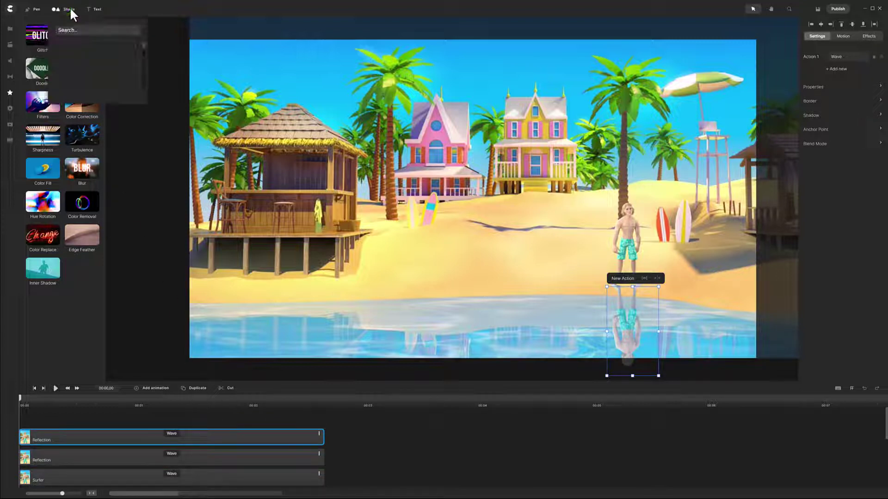
left_click(63, 49)
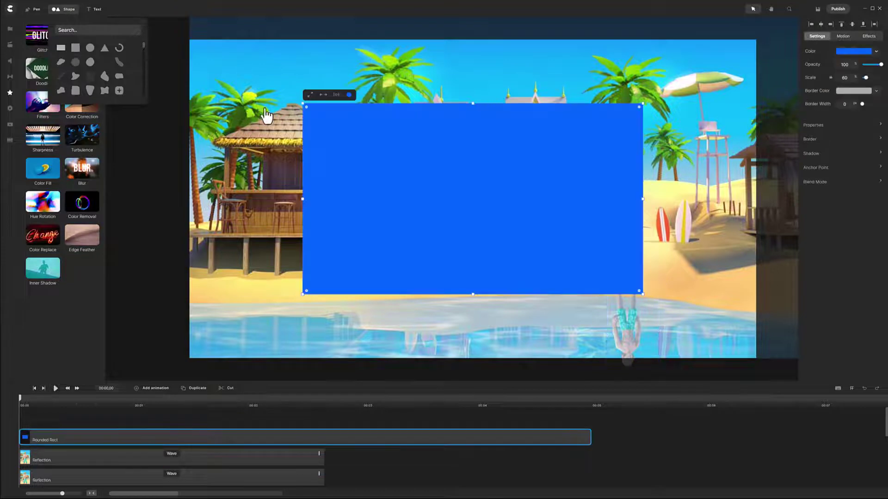
left_click_drag(303, 96, 618, 348)
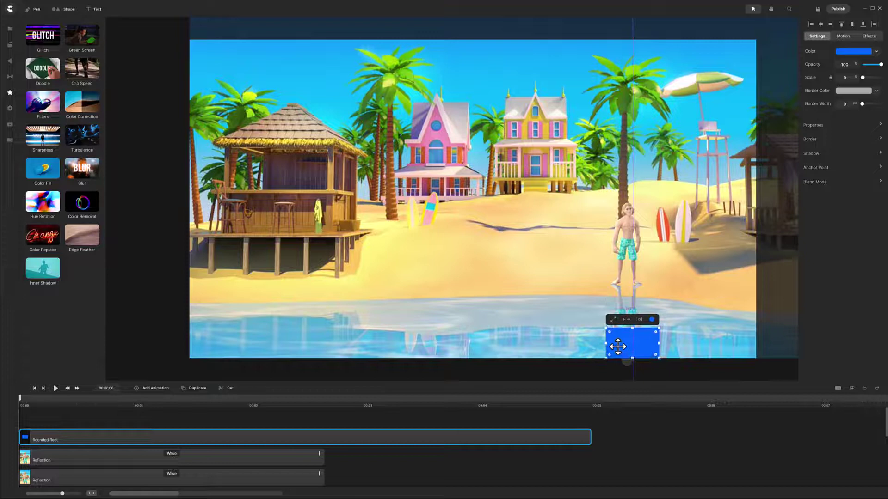
Duplicate the rounded rectangle and move the copy up above the original
left_click(199, 390)
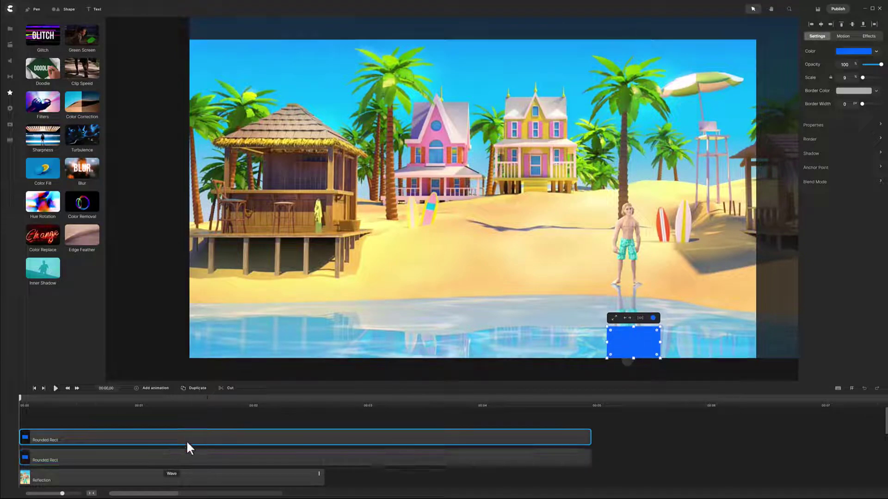
left_click_drag(634, 343, 634, 300)
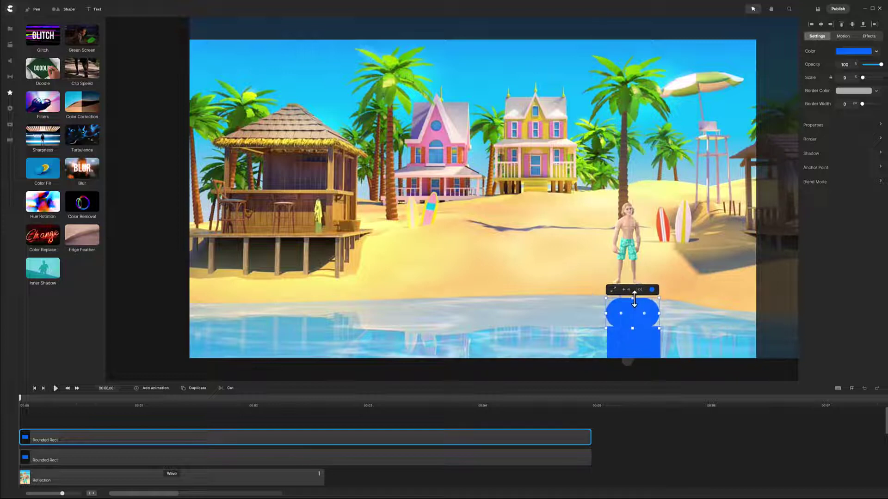
scroll(428, 451, "down", 3)
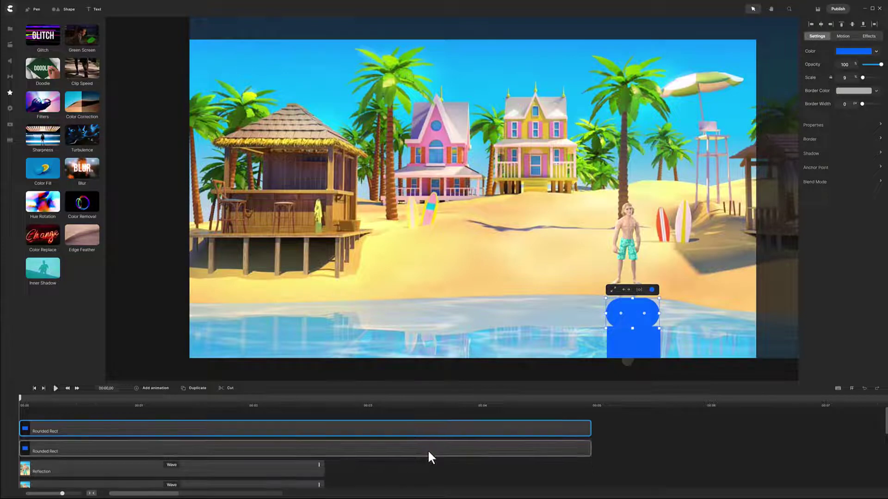
Apply 'Mask Reflection with Rounded Rect' to the second Reflection copy and the Rounded Rect
left_click(291, 460)
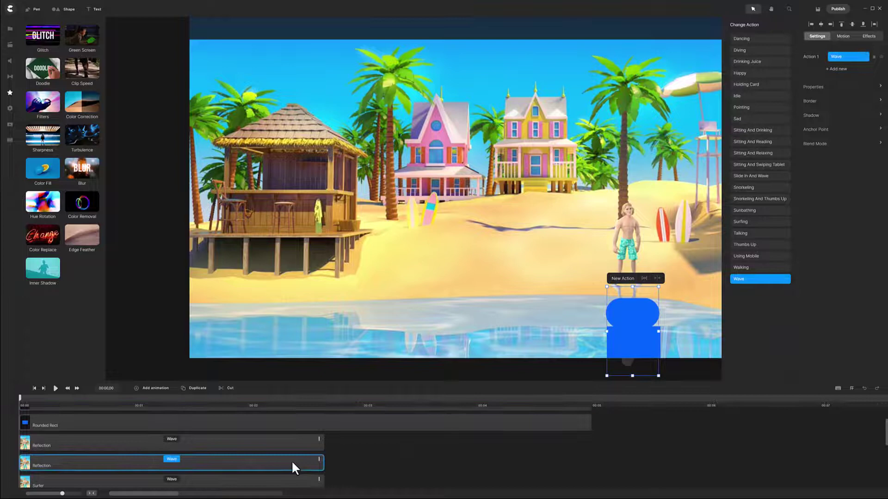
left_click(294, 420, "shift")
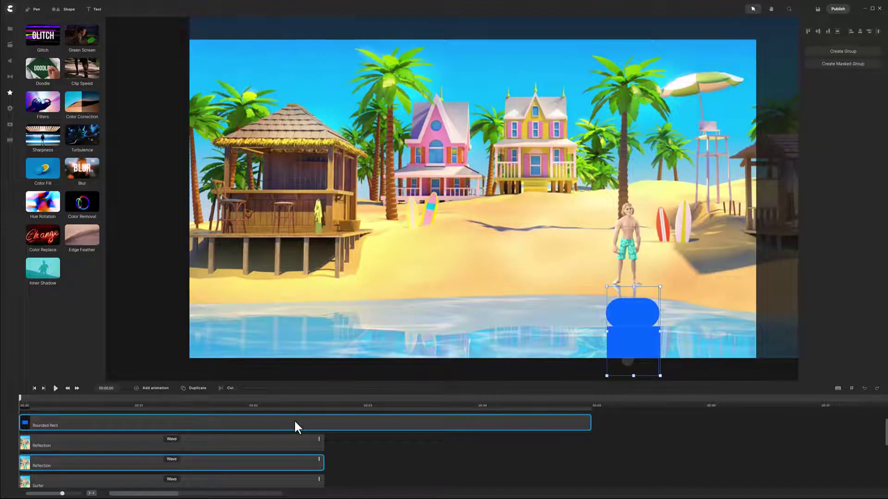
right_click(294, 419)
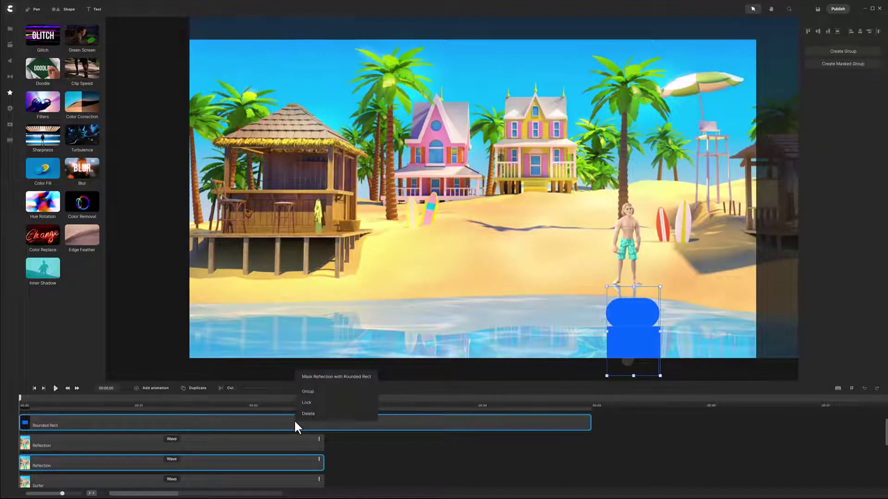
left_click(324, 377)
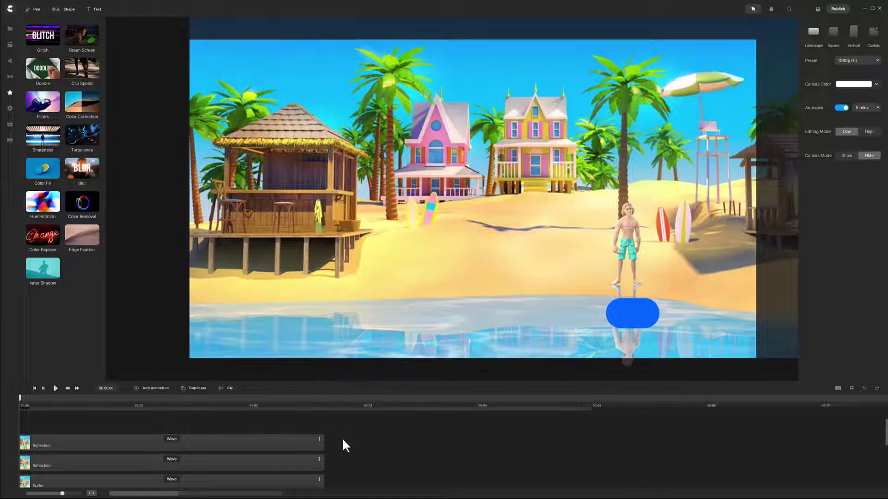
Set the rounded rectangle to opacity 14, mask the surfer's reflection with it, and preview
left_click(259, 441)
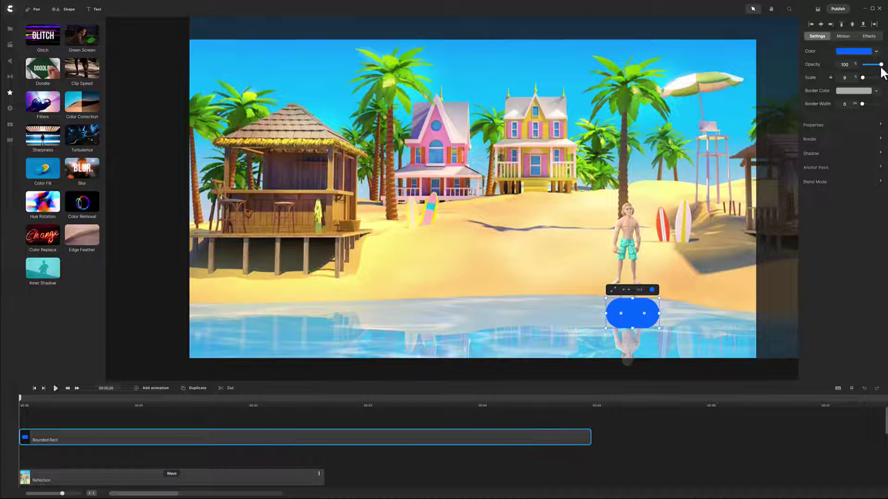
left_click_drag(881, 64, 867, 65)
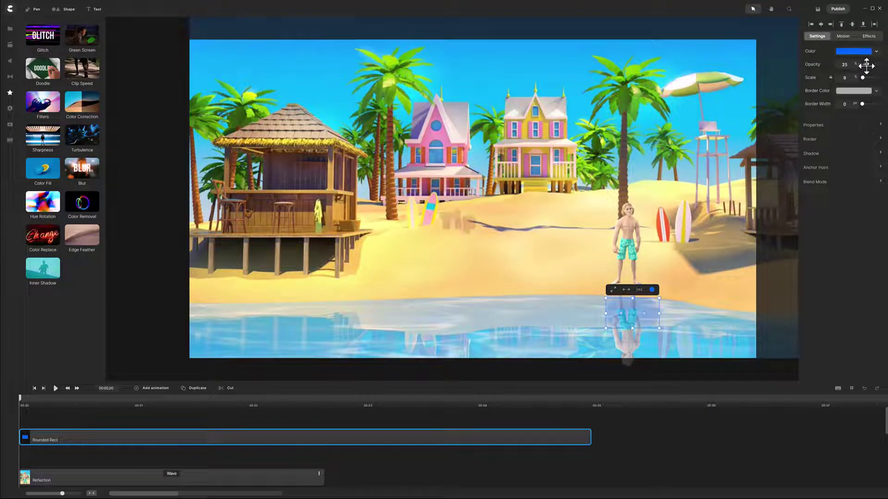
left_click(280, 482)
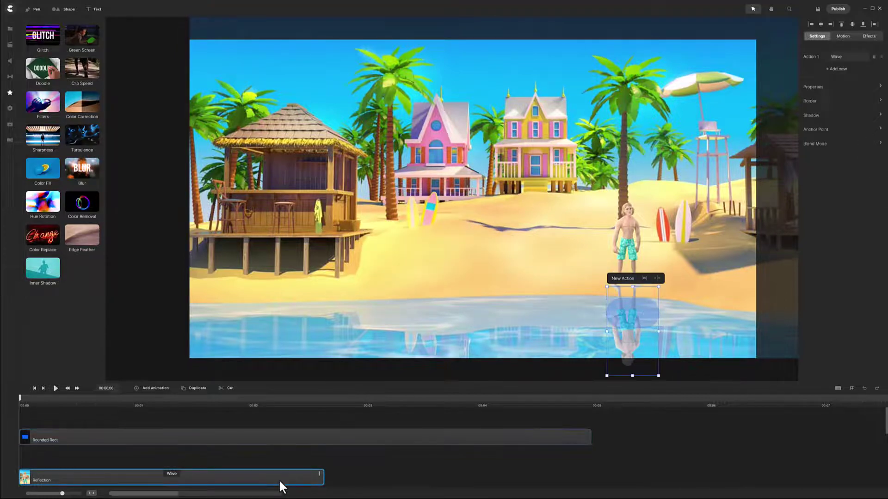
left_click(258, 440, "shift")
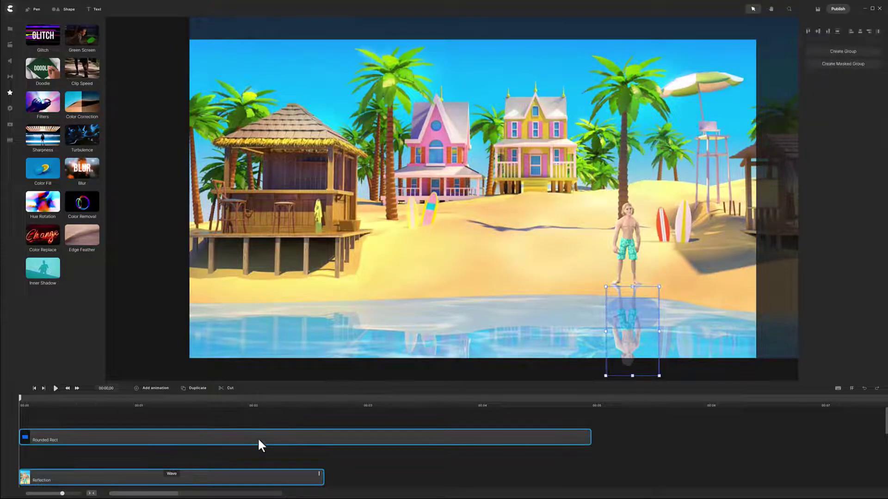
right_click(259, 439)
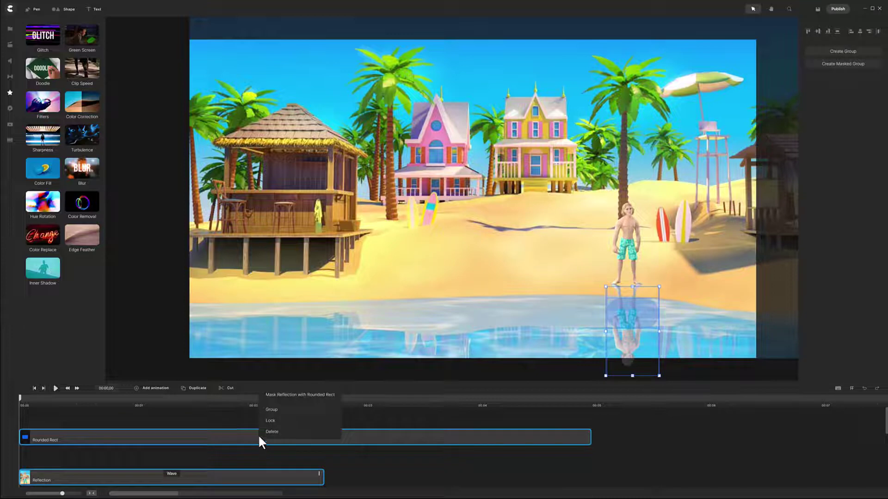
left_click(281, 396)
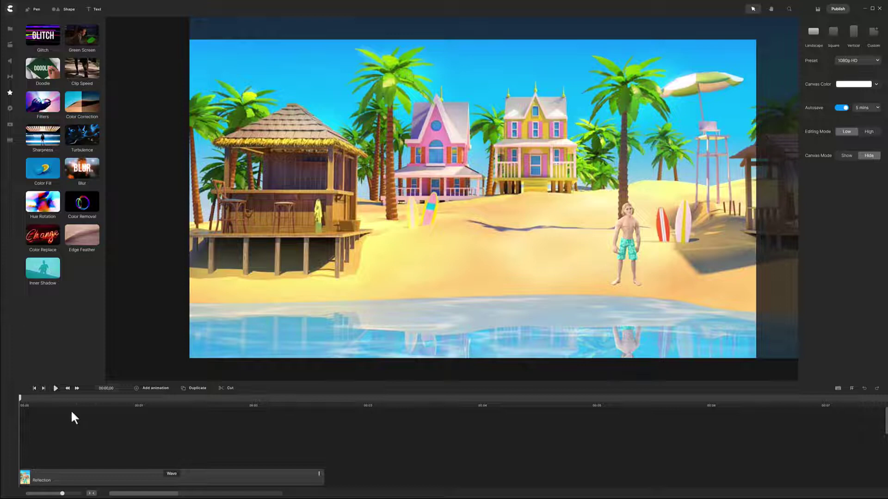
left_click(55, 389)
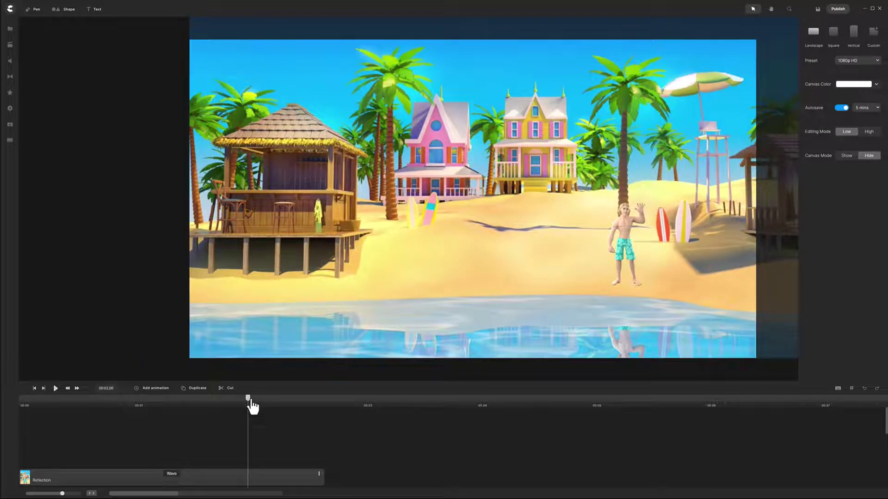
left_click_drag(252, 406, 4, 406)
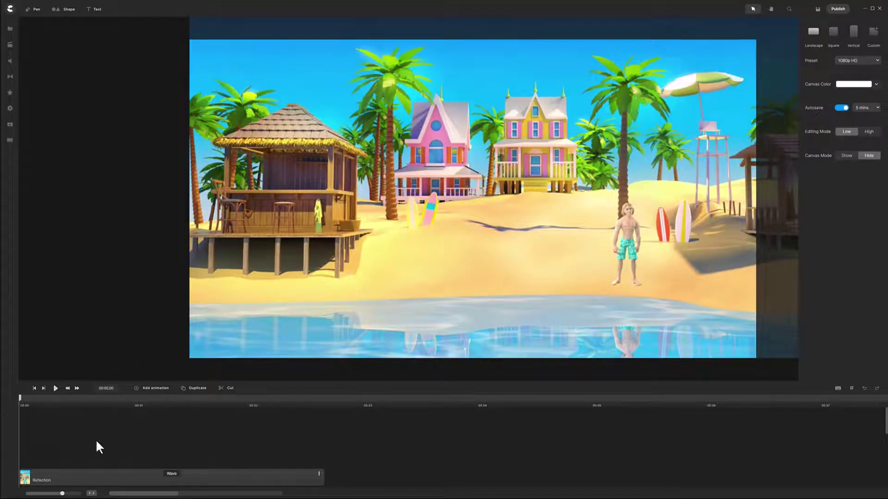
Undo the mask, raise the rectangle's opacity to 42%, and re-mask the reflection with it
key("ctrl+z")
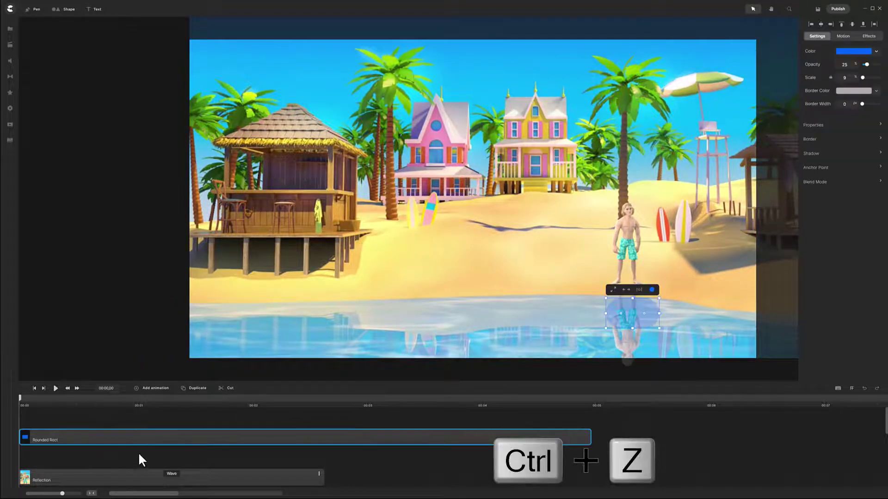
left_click_drag(870, 65, 872, 65)
left_click(218, 475)
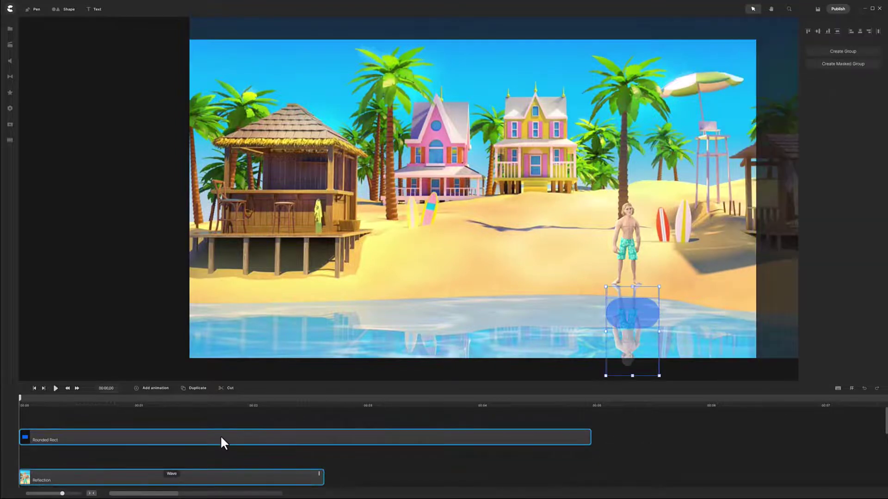
right_click(220, 434)
left_click(252, 398)
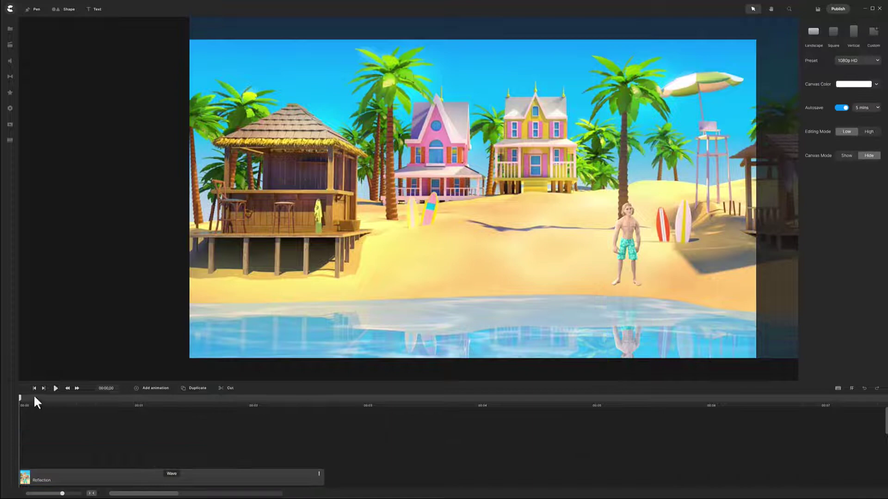
Play back the beach scene, then scrub through Tom tumbling over the blue concentric rings
left_click(55, 388)
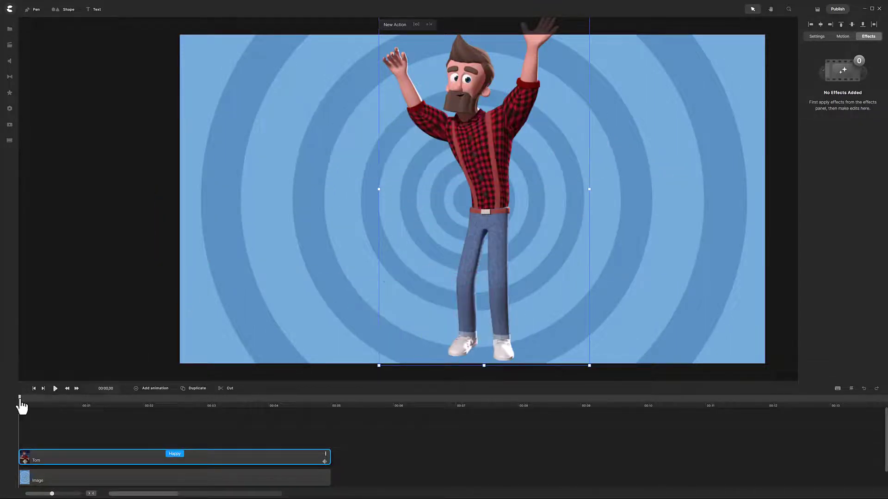
left_click_drag(20, 407, 319, 426)
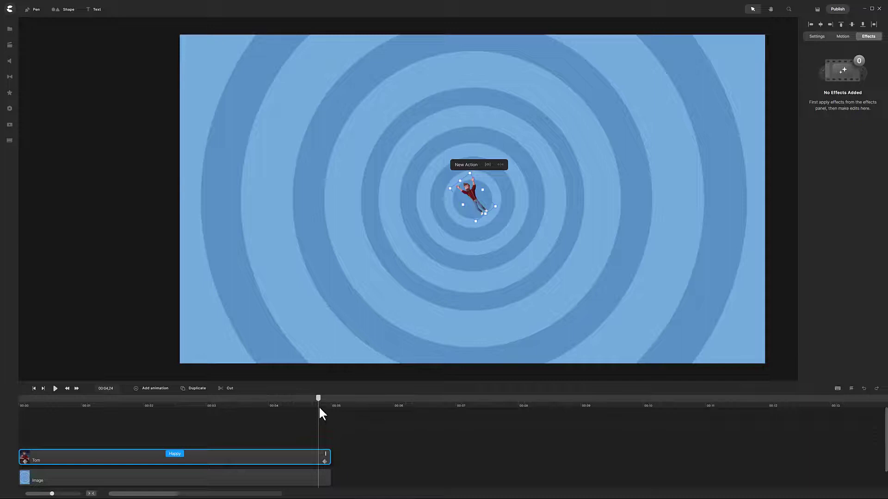
left_click_drag(320, 407, 81, 415)
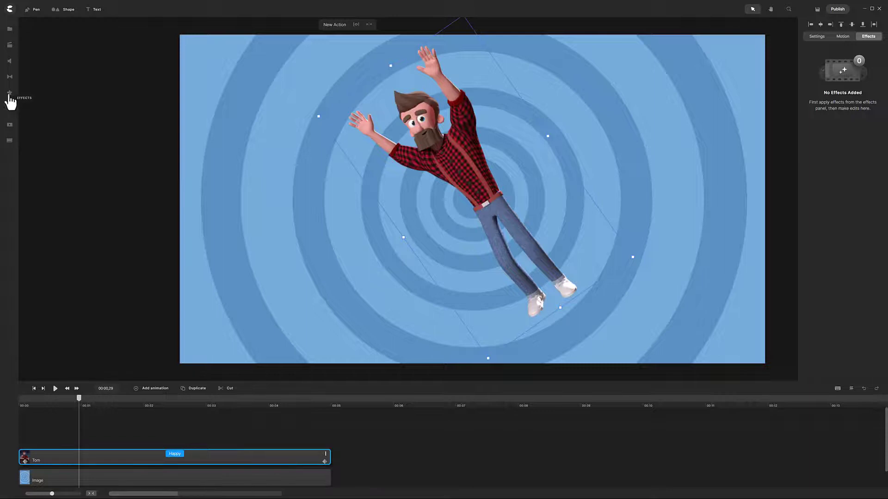
Apply Color Fill to Tom and set its overlay colour to the sampled background blue 5490c4
left_click(9, 94)
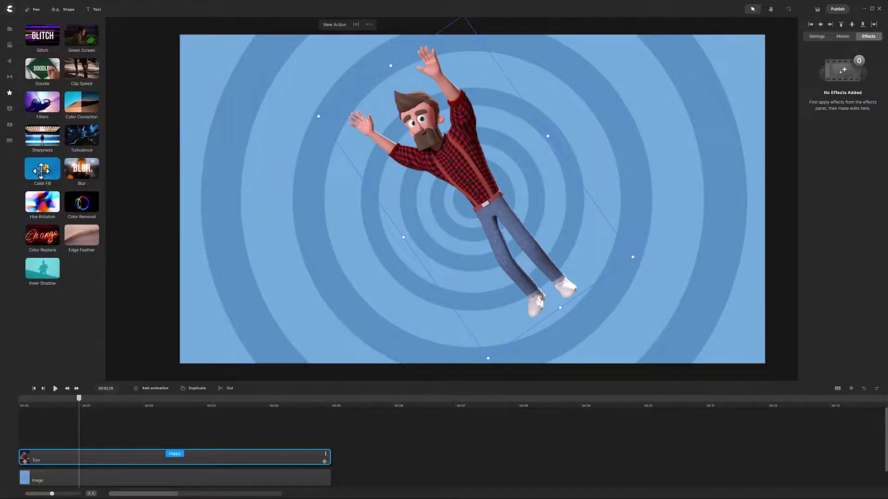
left_click_drag(42, 170, 104, 466)
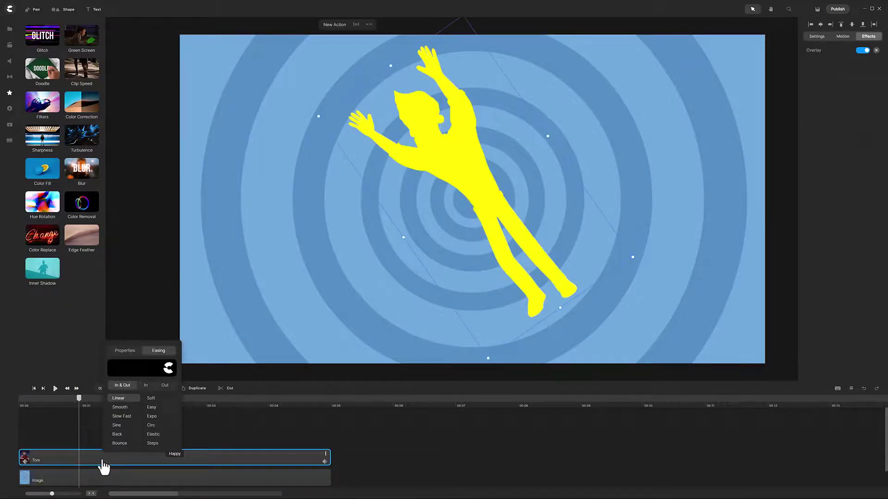
left_click(812, 51)
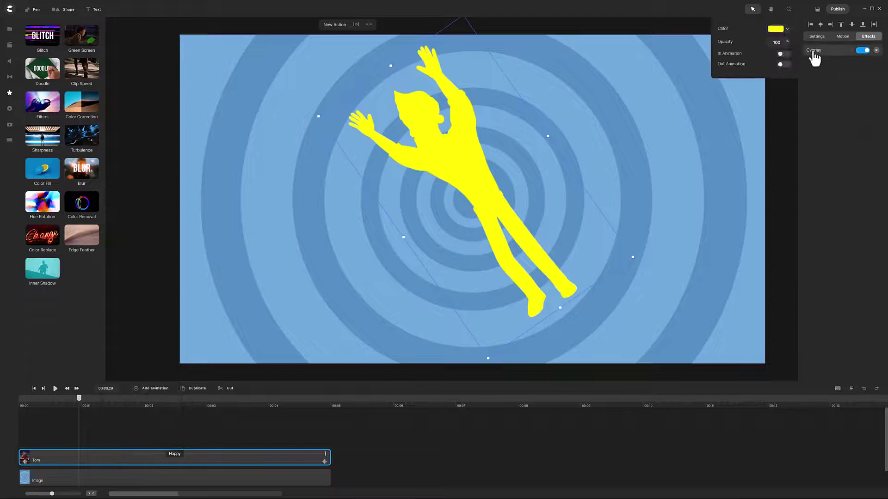
left_click(786, 31)
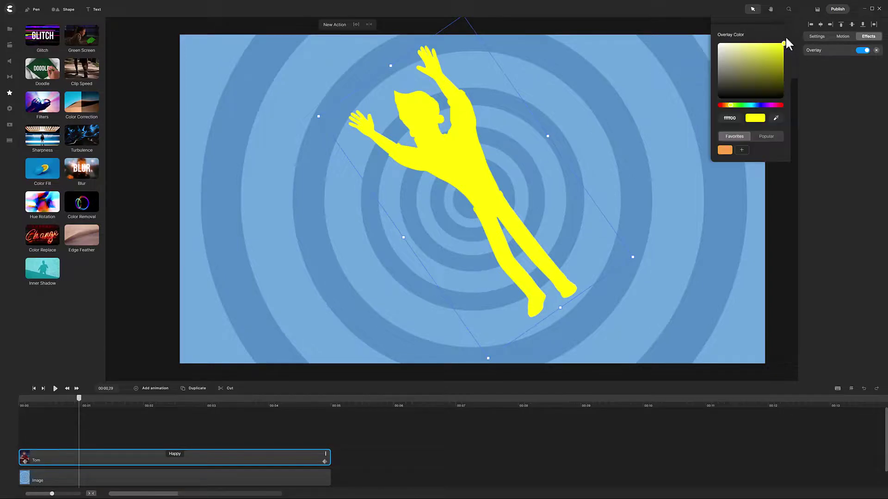
left_click(776, 119)
left_click(619, 142)
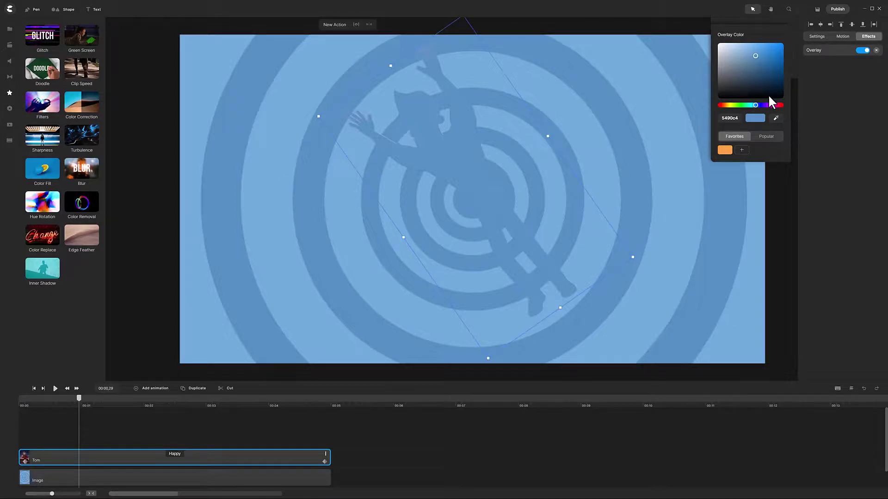
Select the Fill In animation on Tom's clip, with the playhead at about two seconds
left_click(753, 26)
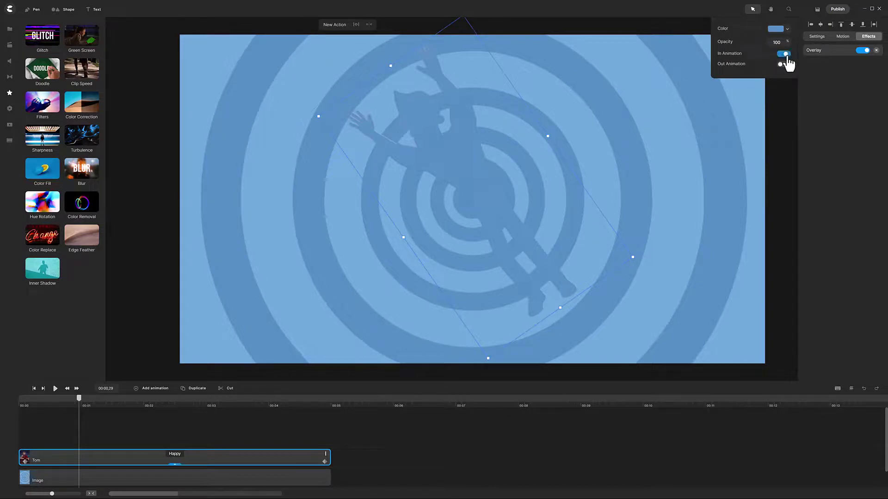
left_click(175, 464)
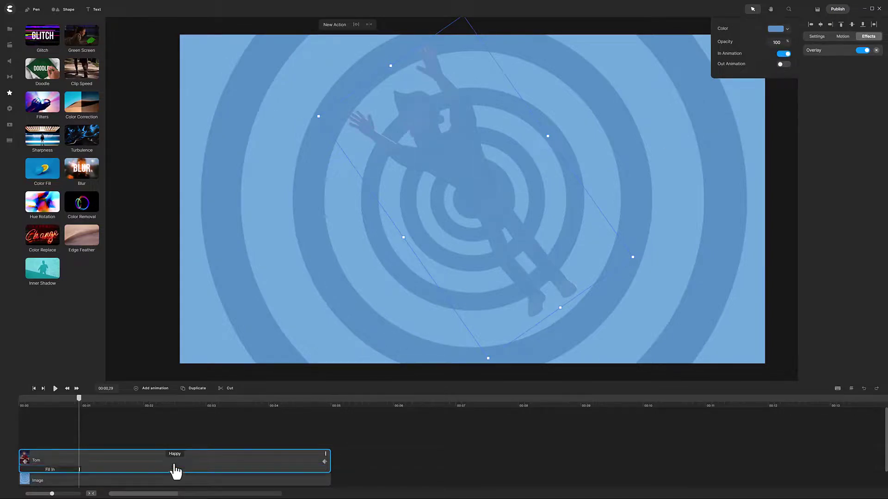
left_click(74, 470)
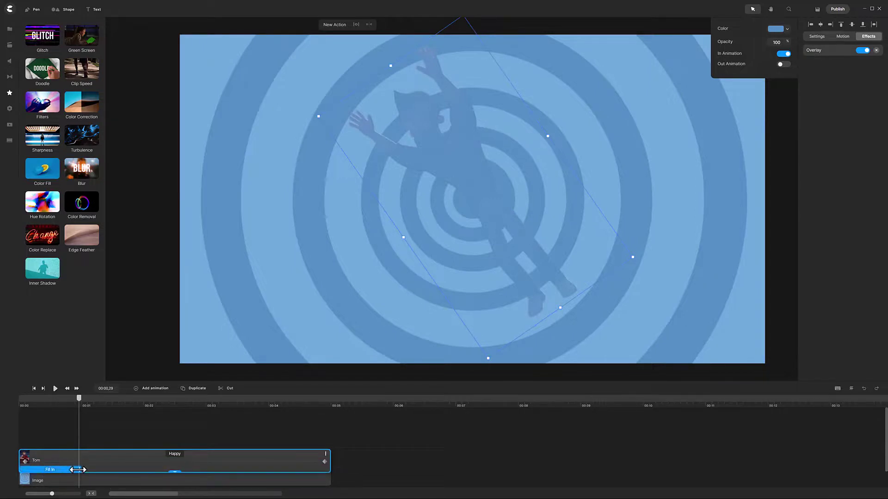
left_click(197, 478)
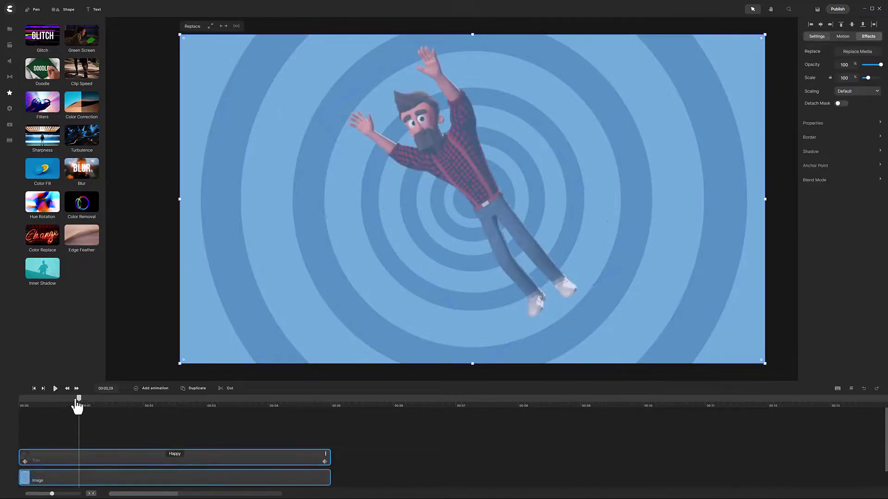
left_click_drag(79, 402, 31, 404)
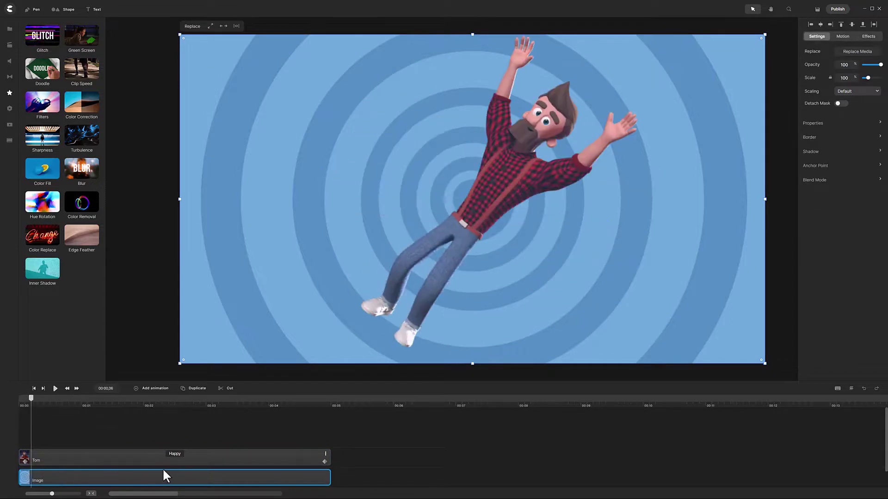
left_click(175, 466)
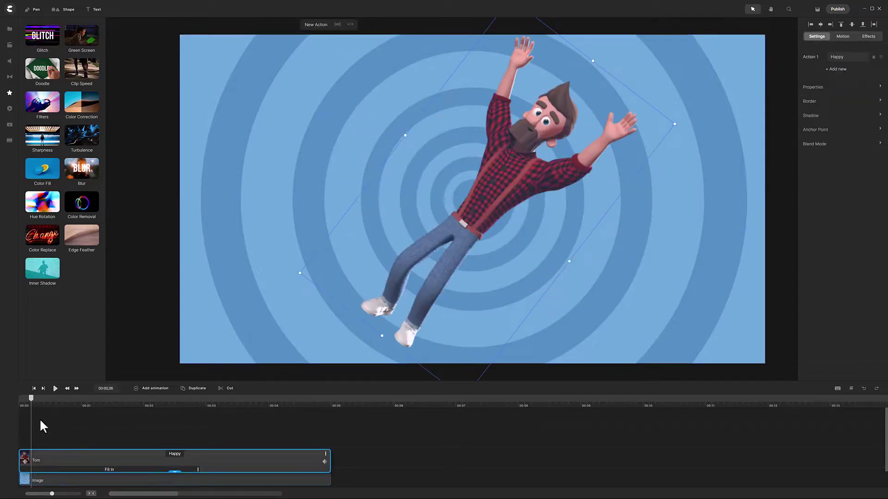
left_click_drag(30, 402, 229, 420)
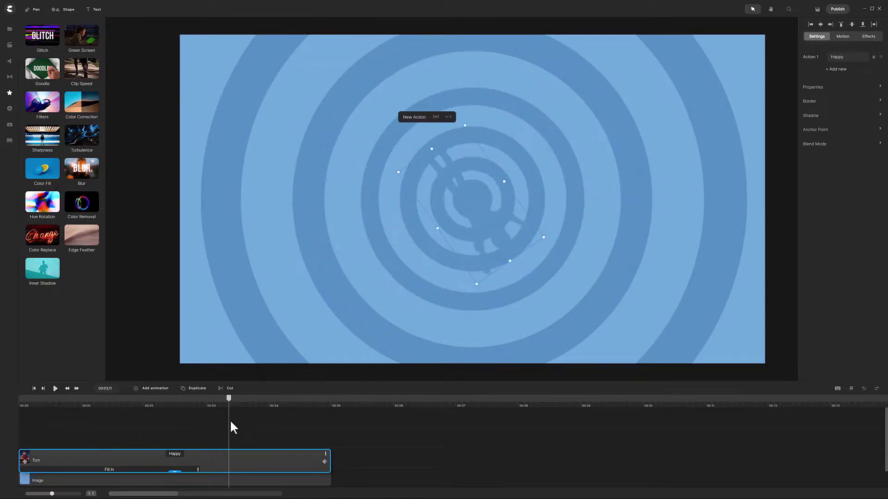
Lengthen Tom's Fill In across his whole clip and preview him fading into the blue
left_click_drag(199, 469, 335, 472)
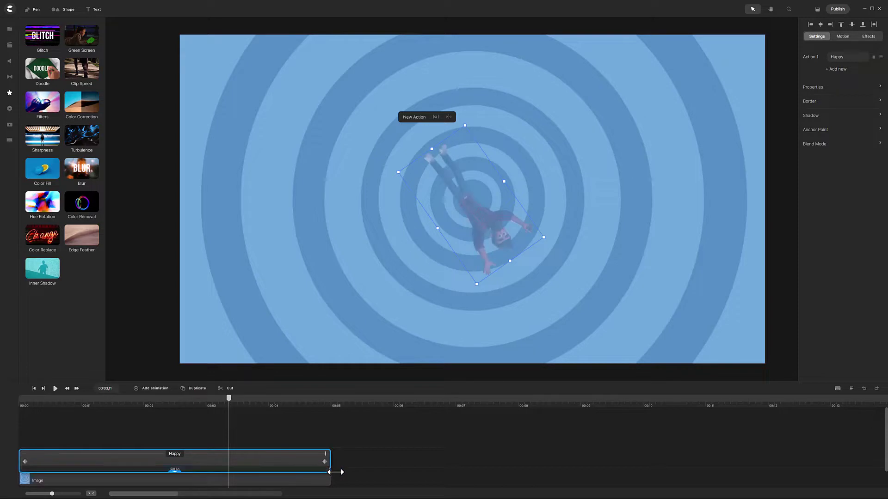
left_click_drag(229, 395, 3, 409)
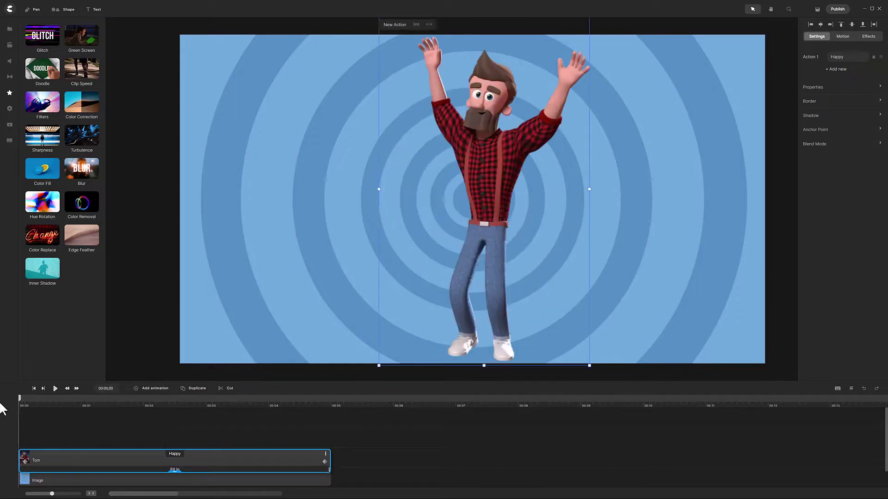
left_click(55, 389)
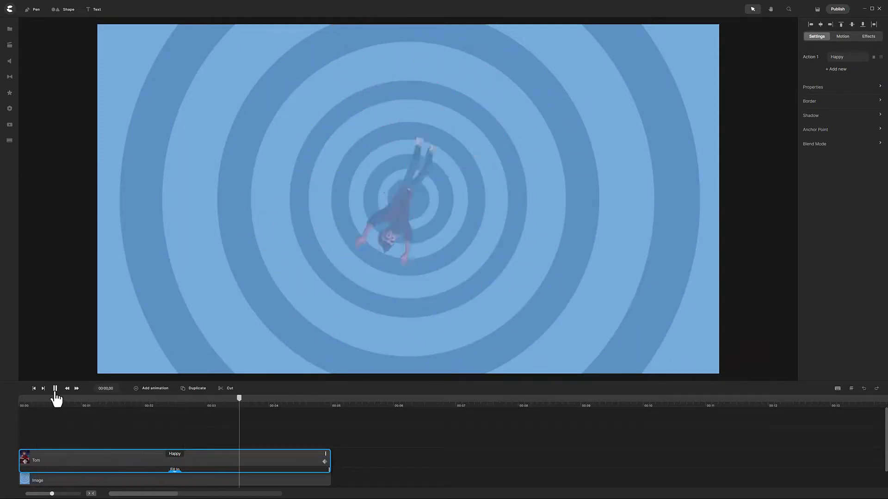
left_click(55, 390)
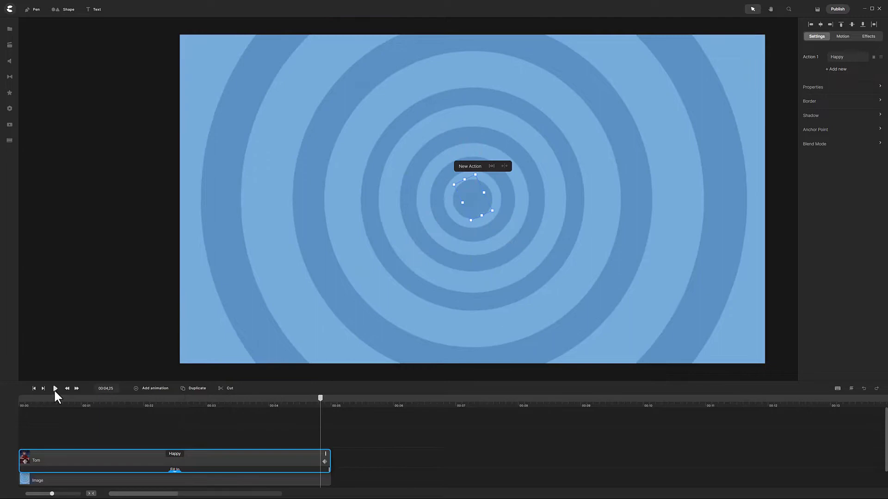